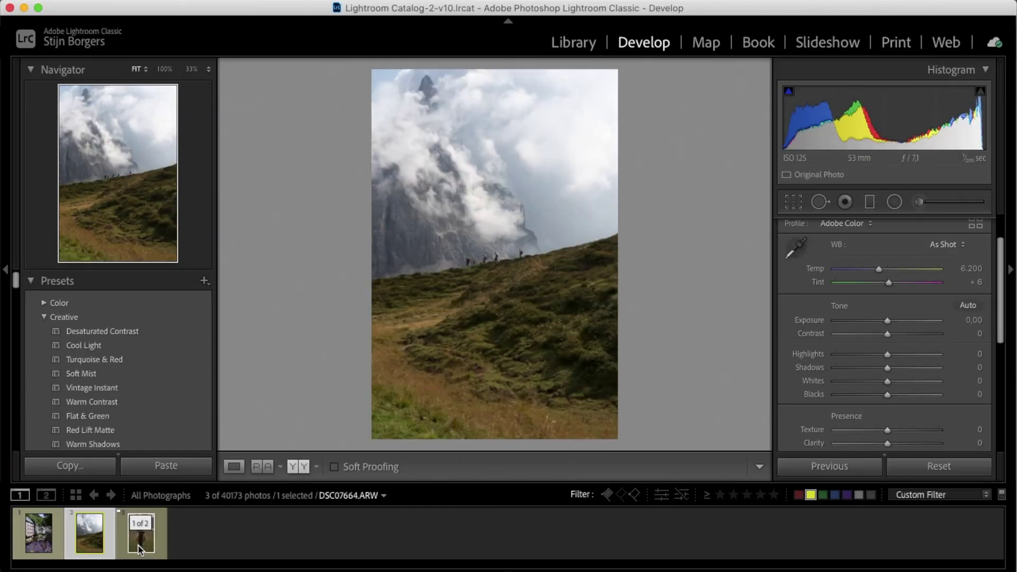
# - Browse the village and mountain shots, then open the Highland cow photo DSC08797.ARW
pyautogui.press('Left')
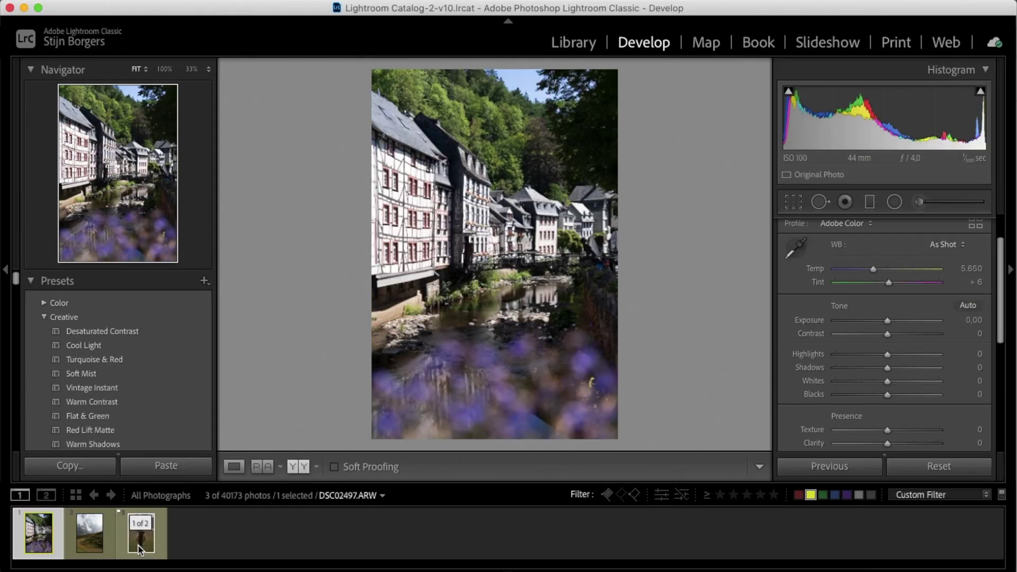
pyautogui.press('Right')
pyautogui.click(137, 546)
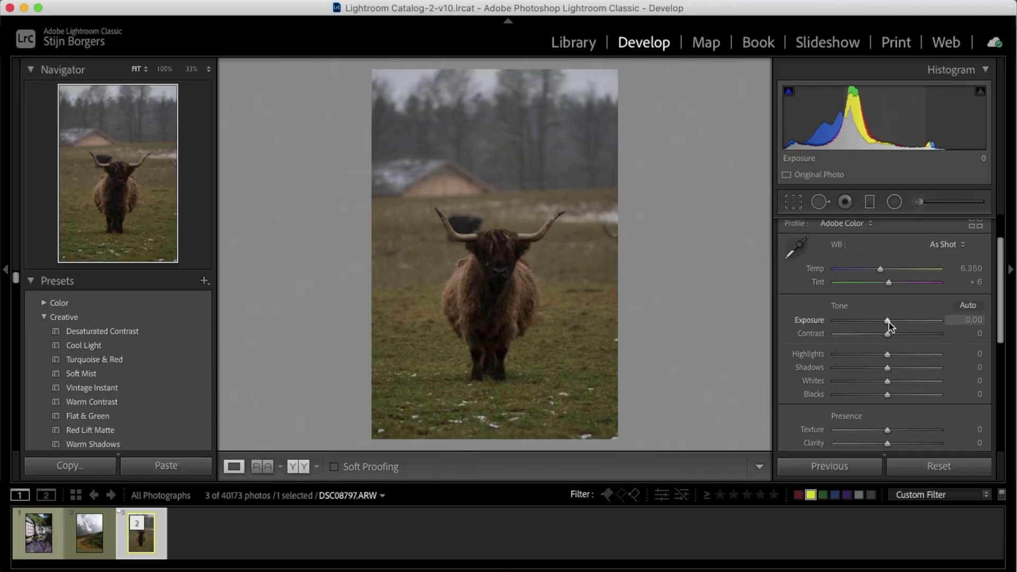
# - Set Exposure −0.40, Highlights −81, Shadows +39, Whites −46, Blacks −10 and Contrast +9
pyautogui.moveTo(888, 322); pyautogui.dragTo(883, 321)
pyautogui.moveTo(859, 356); pyautogui.dragTo(845, 356)
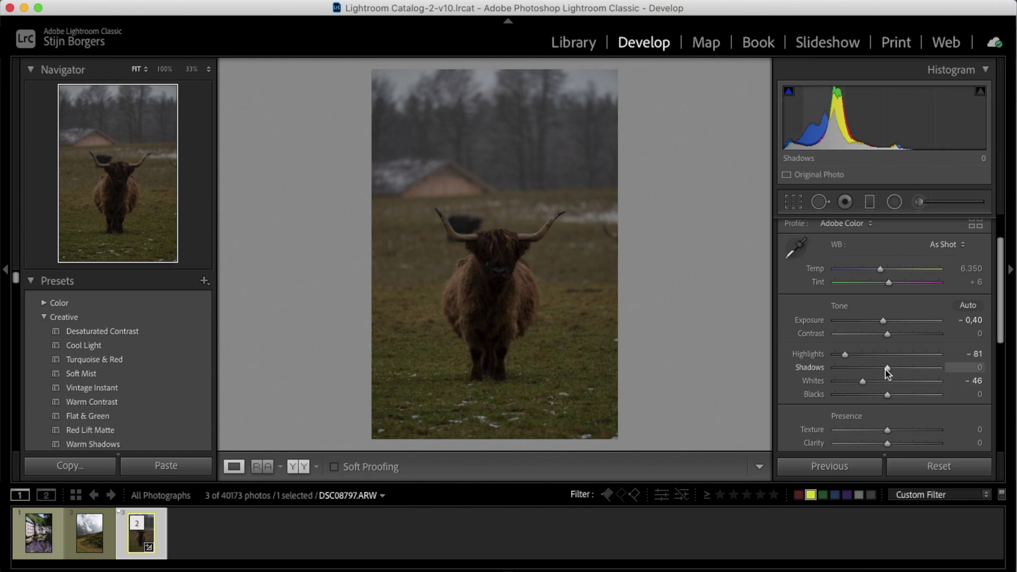
pyautogui.moveTo(888, 373); pyautogui.dragTo(907, 374)
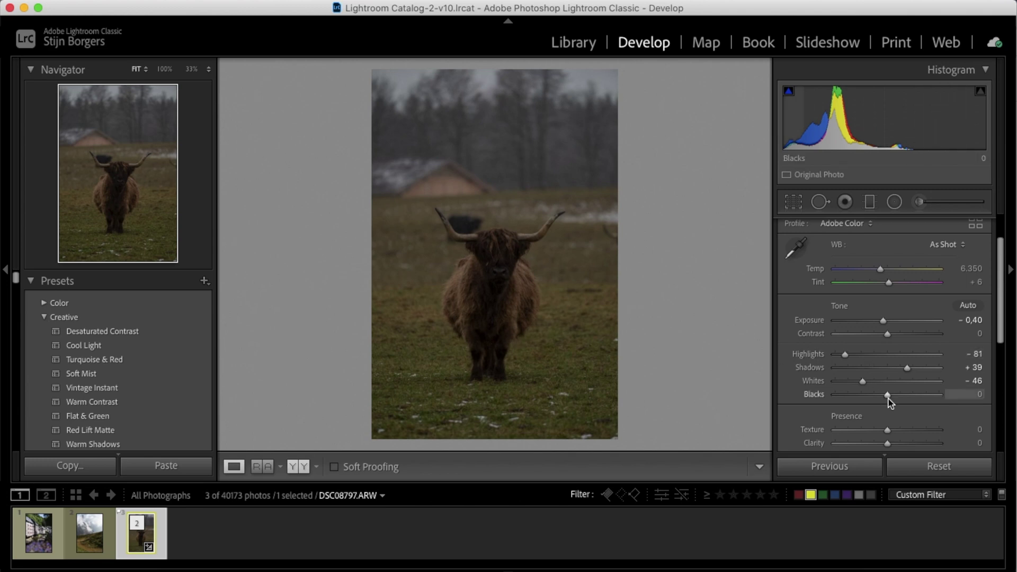
pyautogui.moveTo(887, 401); pyautogui.dragTo(886, 400)
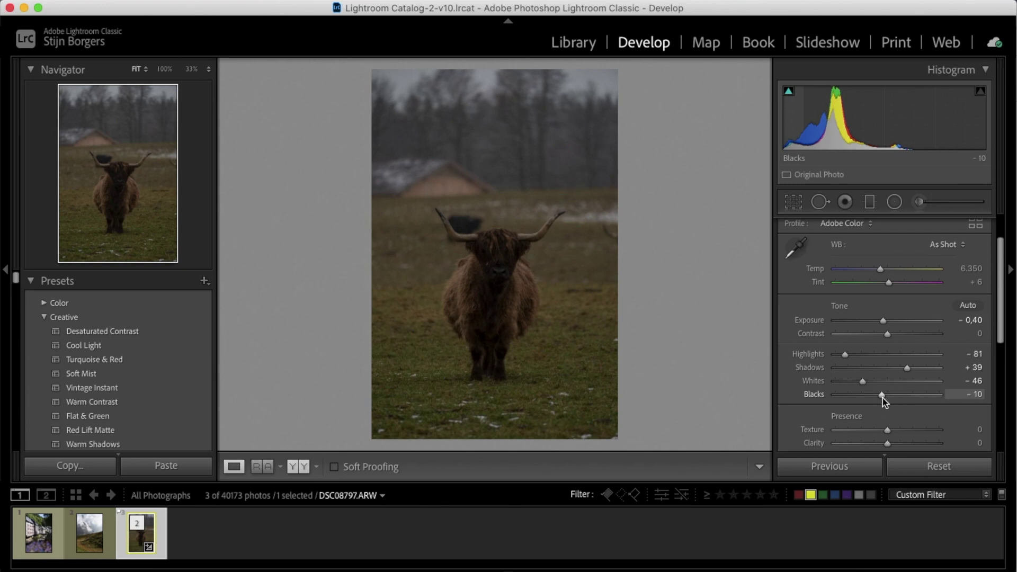
pyautogui.moveTo(888, 334); pyautogui.dragTo(892, 335)
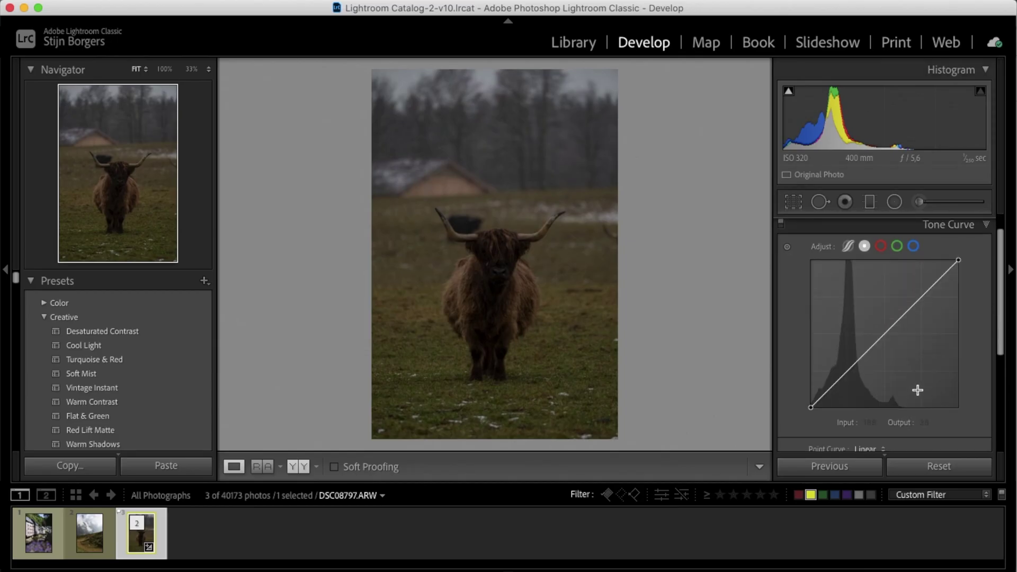
# - Build an S-shaped point curve with the black endpoint raised to 13 and white endpoint lowered to 242
pyautogui.click(847, 371)
pyautogui.click(885, 333)
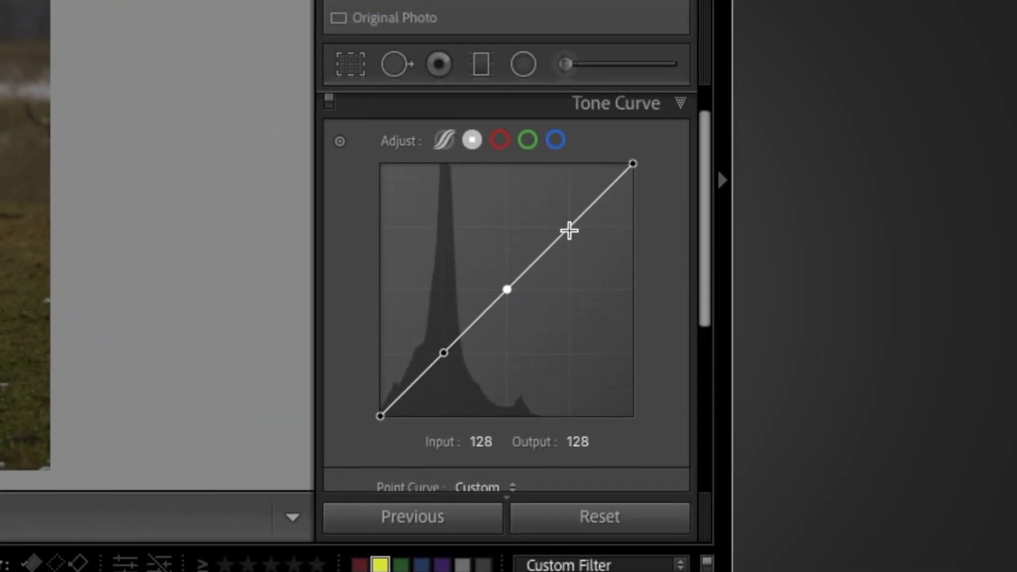
pyautogui.click(569, 230)
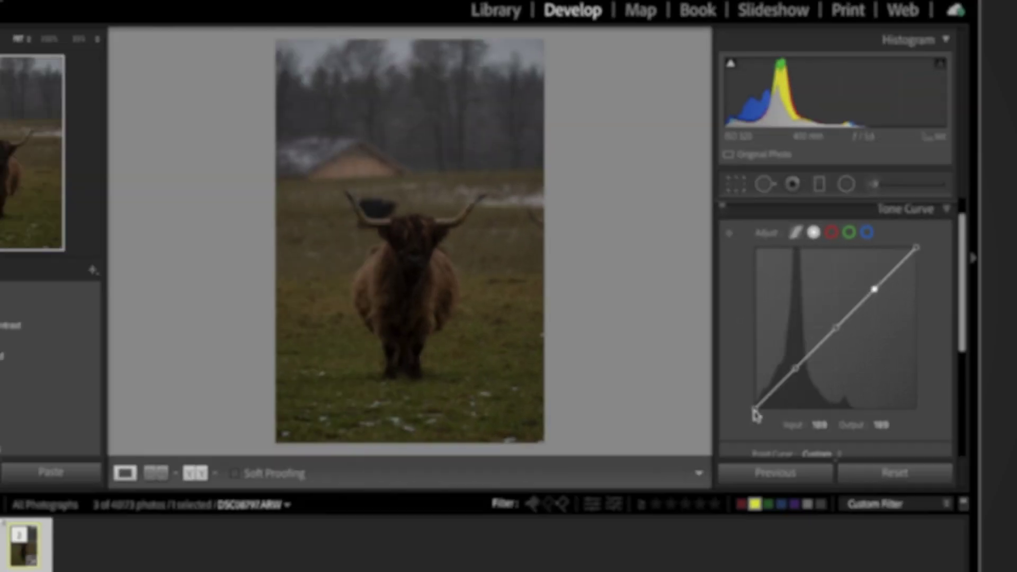
pyautogui.moveTo(755, 406)
pyautogui.mouseDown()
pyautogui.moveTo(735, 407)
pyautogui.moveTo(755, 405)
pyautogui.mouseUp()
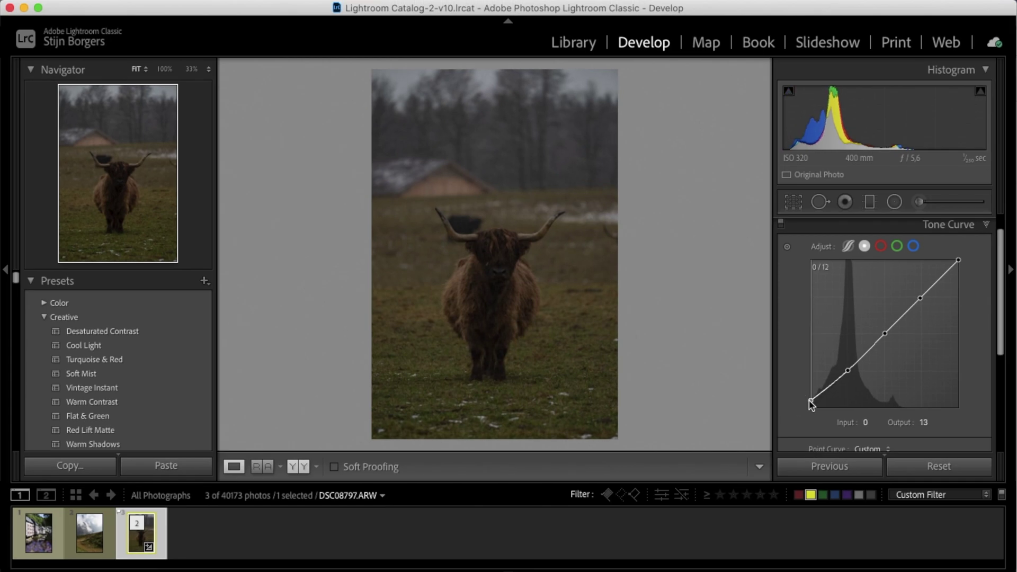
pyautogui.moveTo(849, 373); pyautogui.dragTo(847, 376)
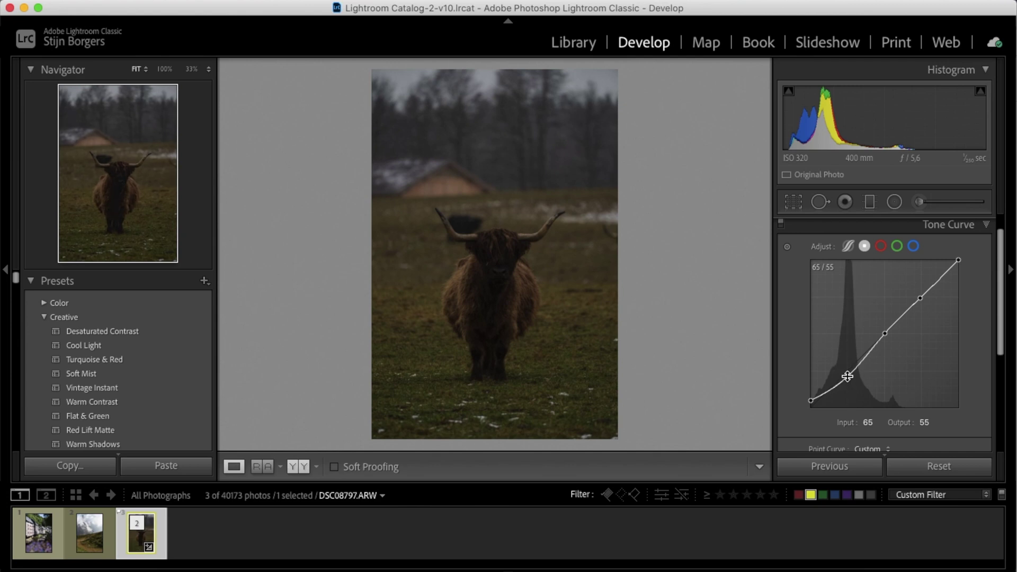
pyautogui.moveTo(920, 299); pyautogui.dragTo(920, 290)
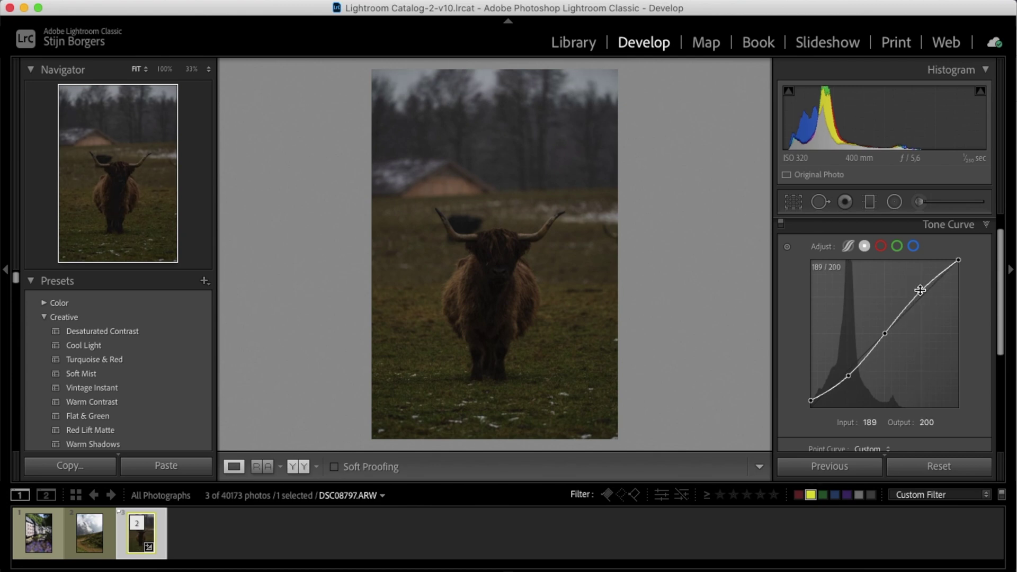
pyautogui.moveTo(959, 261); pyautogui.dragTo(960, 266)
pyautogui.scroll(1, 806, 260)
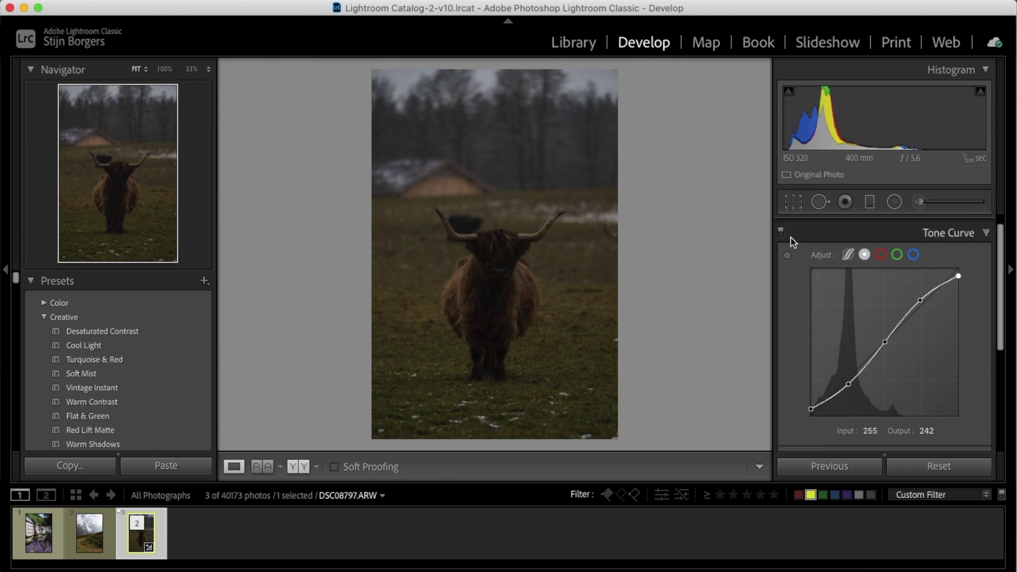
pyautogui.click(781, 232)
pyautogui.click(781, 232)
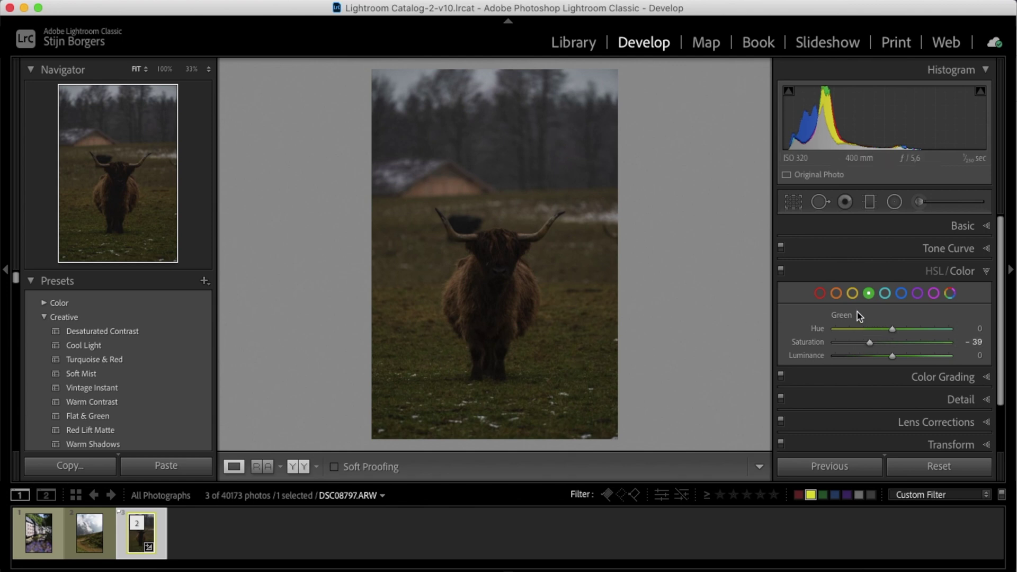
# - In HSL, cut Yellow saturation to −48 and raise Orange saturation to +19
pyautogui.click(853, 293)
pyautogui.click(864, 344)
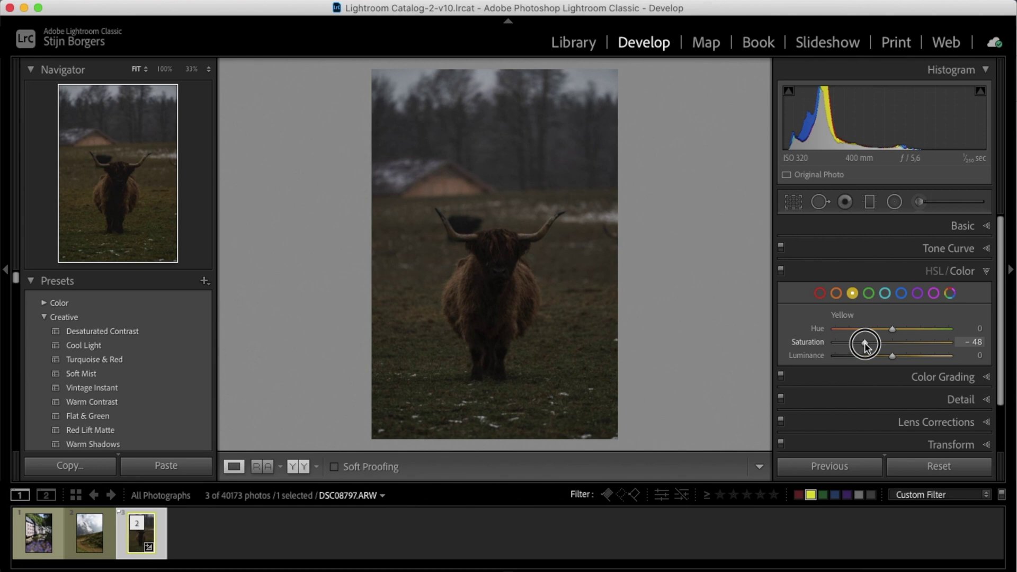
pyautogui.click(837, 293)
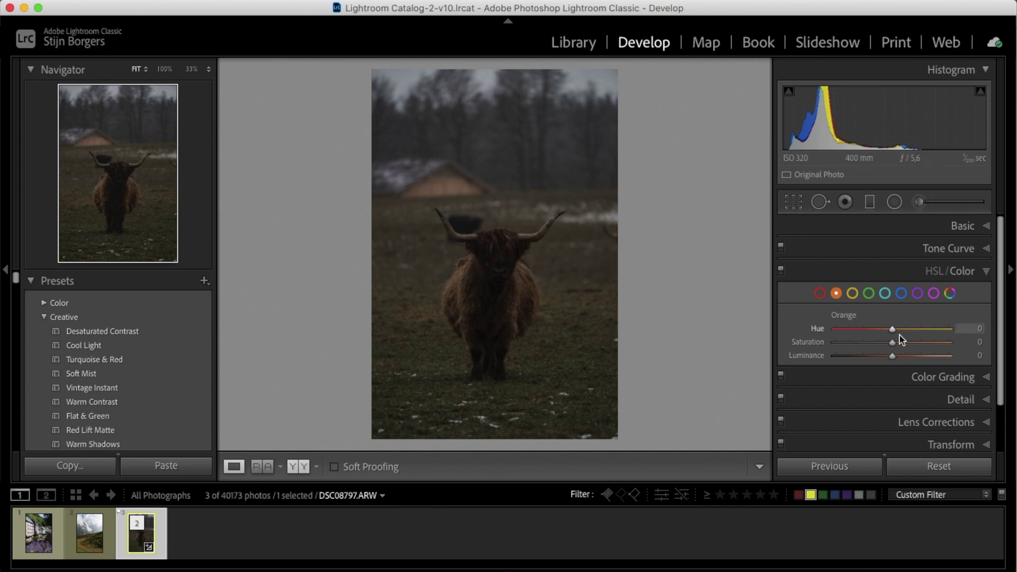
pyautogui.moveTo(893, 343); pyautogui.dragTo(901, 343)
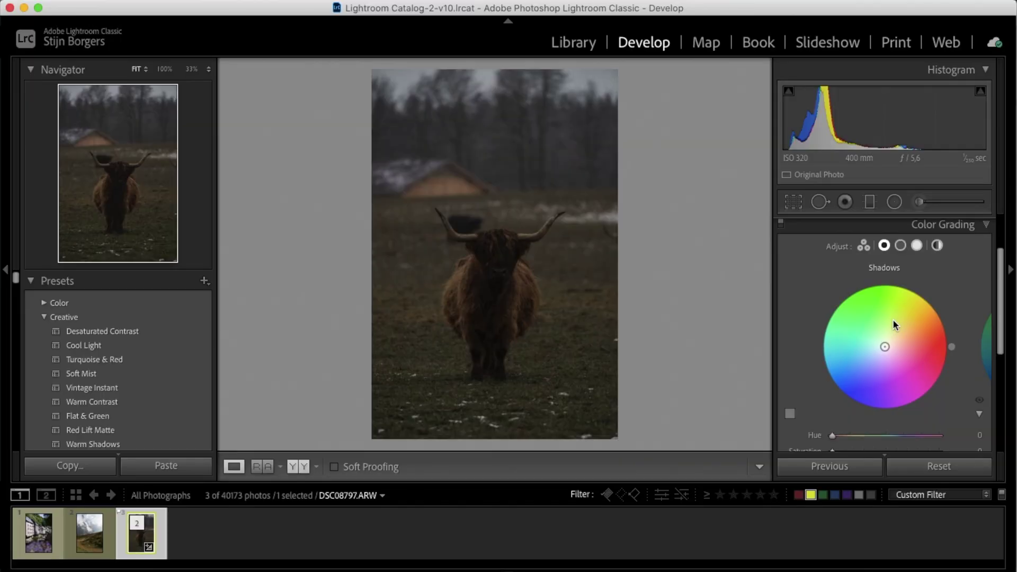
# - Tint the shadows blue at hue 220 with slight saturation, and set Blending to 100
pyautogui.scroll(-2, 879, 321)
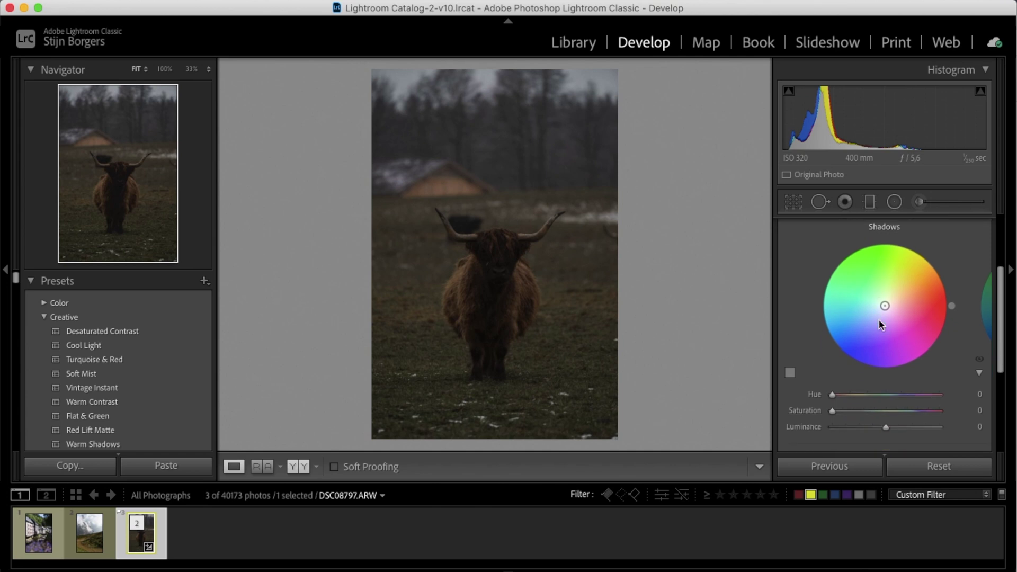
pyautogui.click(901, 394)
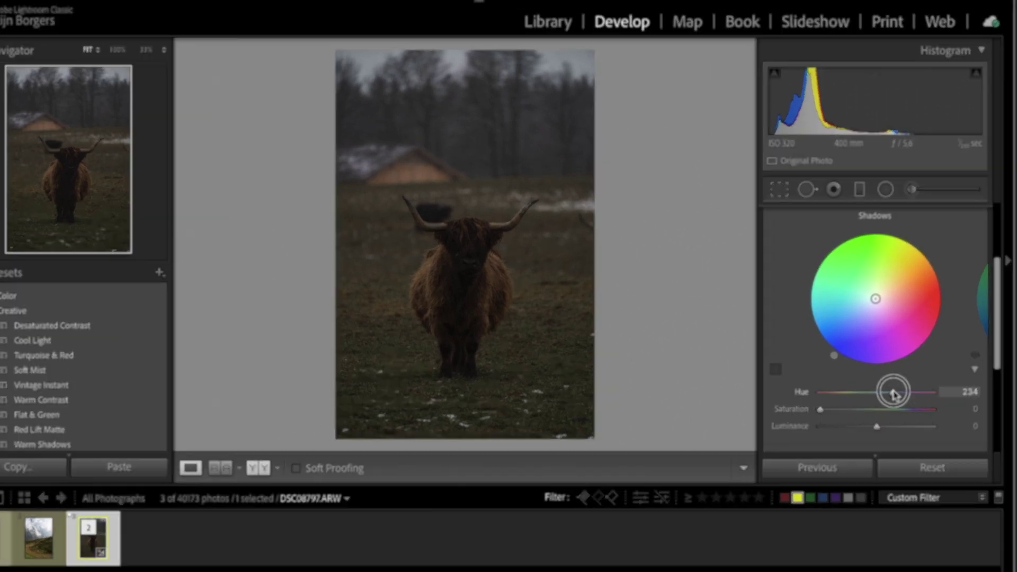
pyautogui.moveTo(892, 393); pyautogui.dragTo(890, 391)
pyautogui.moveTo(782, 363); pyautogui.dragTo(777, 364)
pyautogui.moveTo(666, 391); pyautogui.dragTo(675, 388)
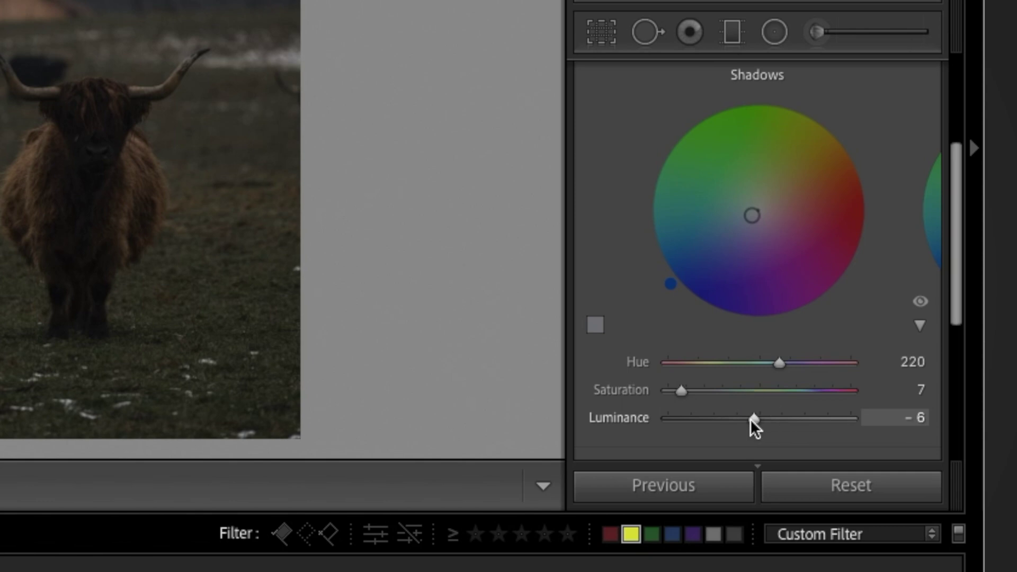
pyautogui.scroll(-1, 776, 403)
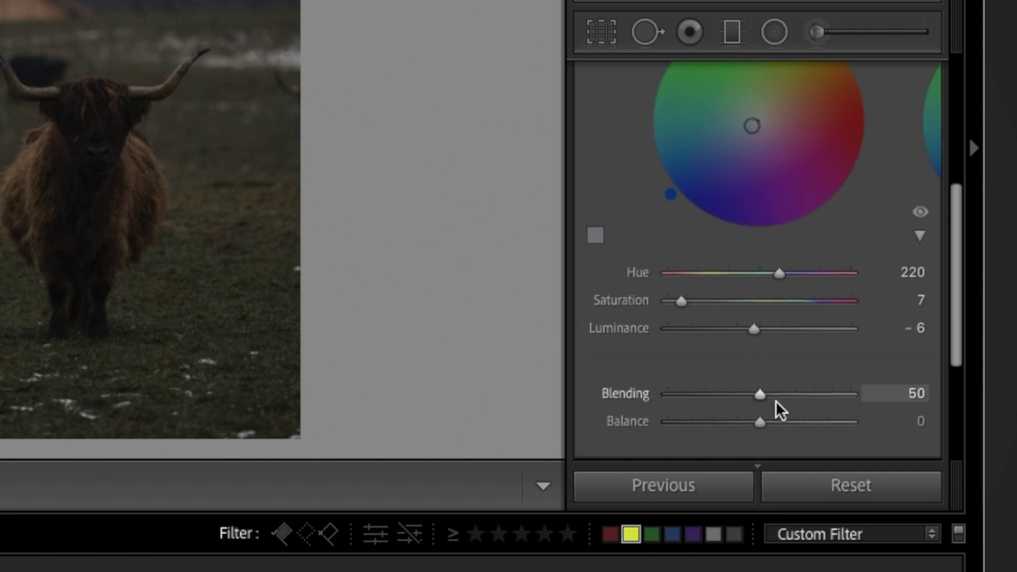
pyautogui.moveTo(759, 392); pyautogui.dragTo(858, 395)
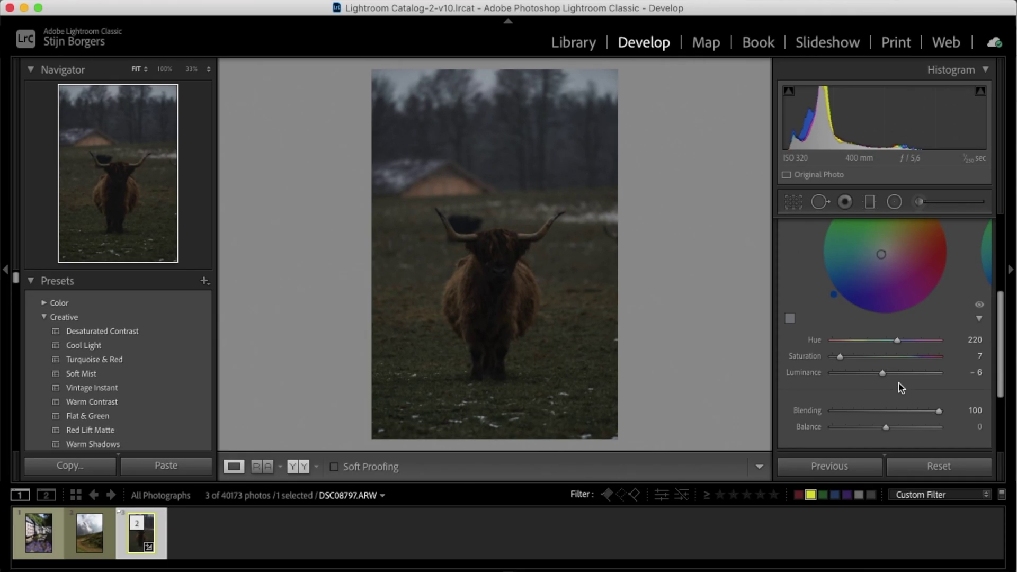
# - Tint the highlights blue at hue 195, saturation 8
pyautogui.scroll(4, 900, 388)
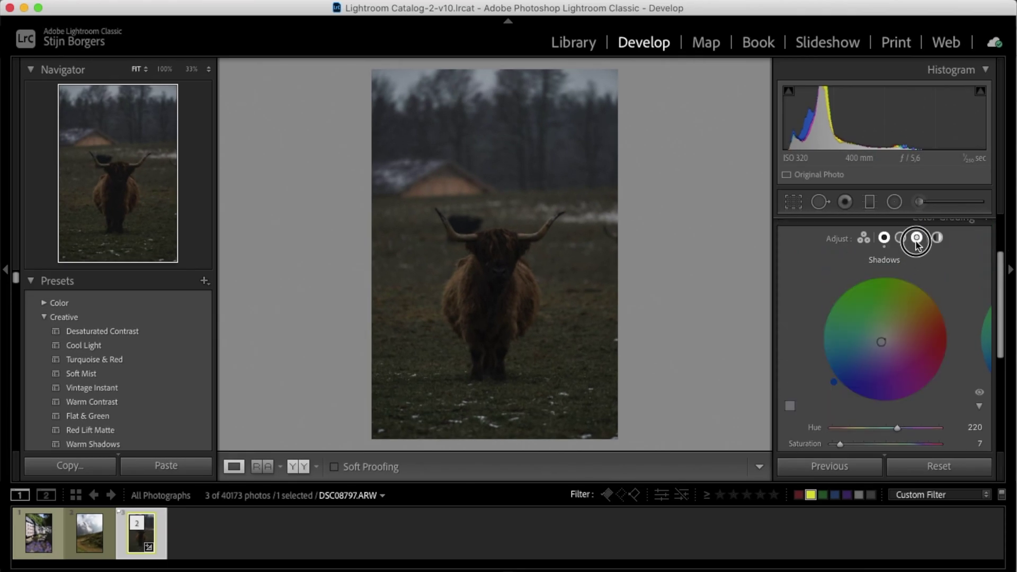
pyautogui.click(917, 242)
pyautogui.scroll(-2, 898, 304)
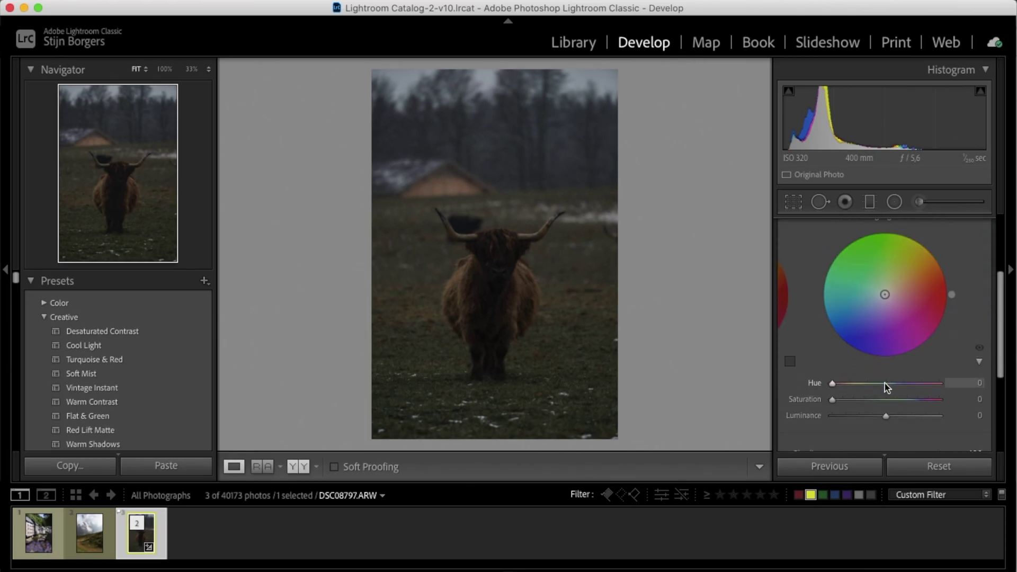
pyautogui.moveTo(885, 383); pyautogui.dragTo(892, 385)
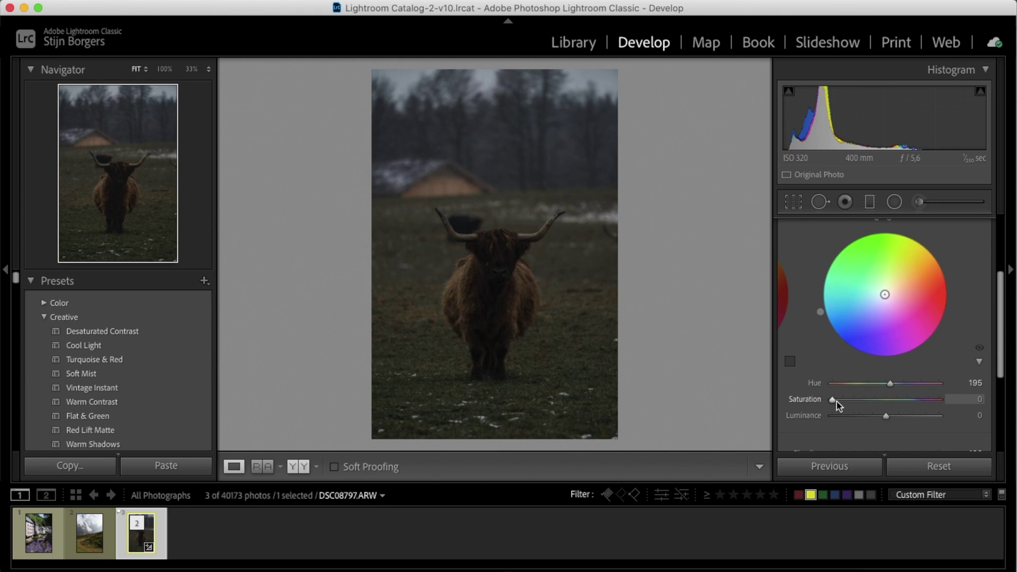
pyautogui.moveTo(834, 401); pyautogui.dragTo(842, 403)
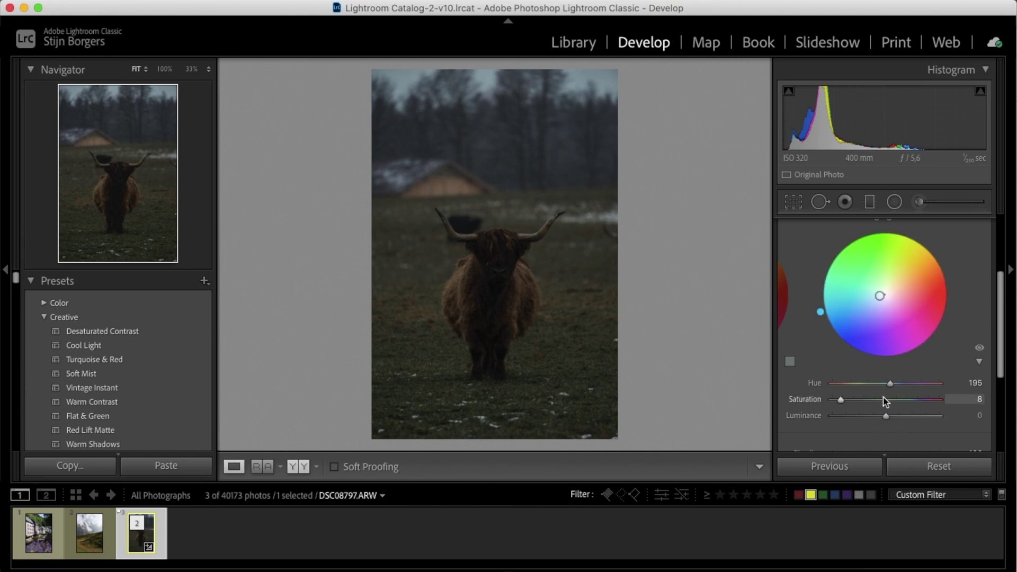
# - Cool the white balance temperature to 6,062 and compare the Before/After view
pyautogui.scroll(5, 883, 398)
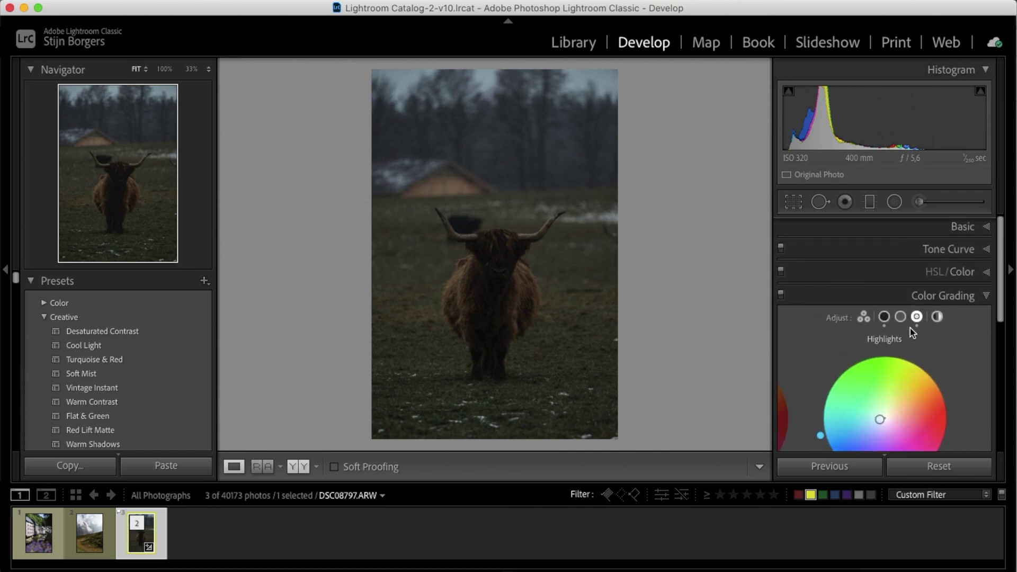
pyautogui.click(931, 231)
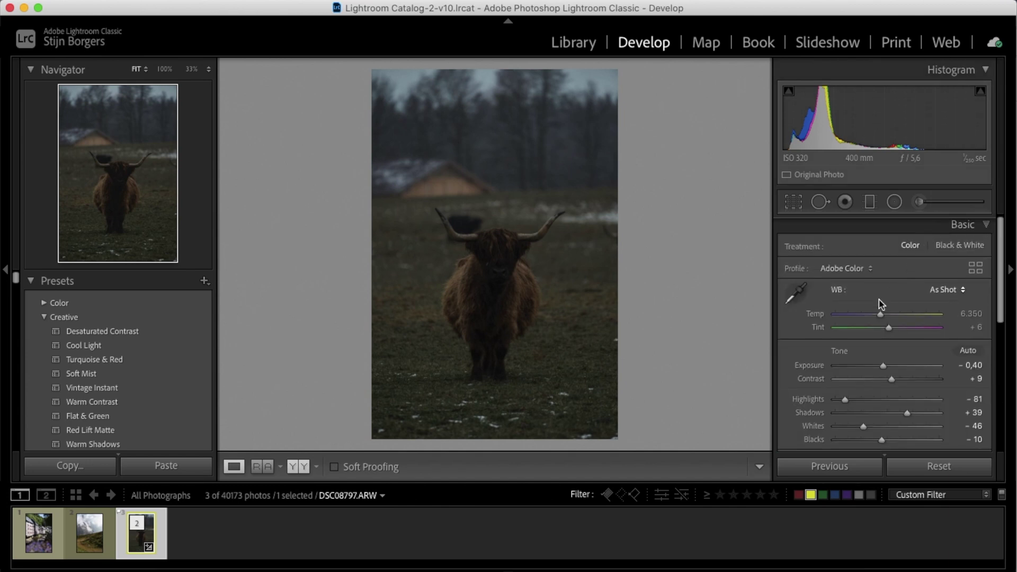
pyautogui.moveTo(878, 313); pyautogui.dragTo(877, 315)
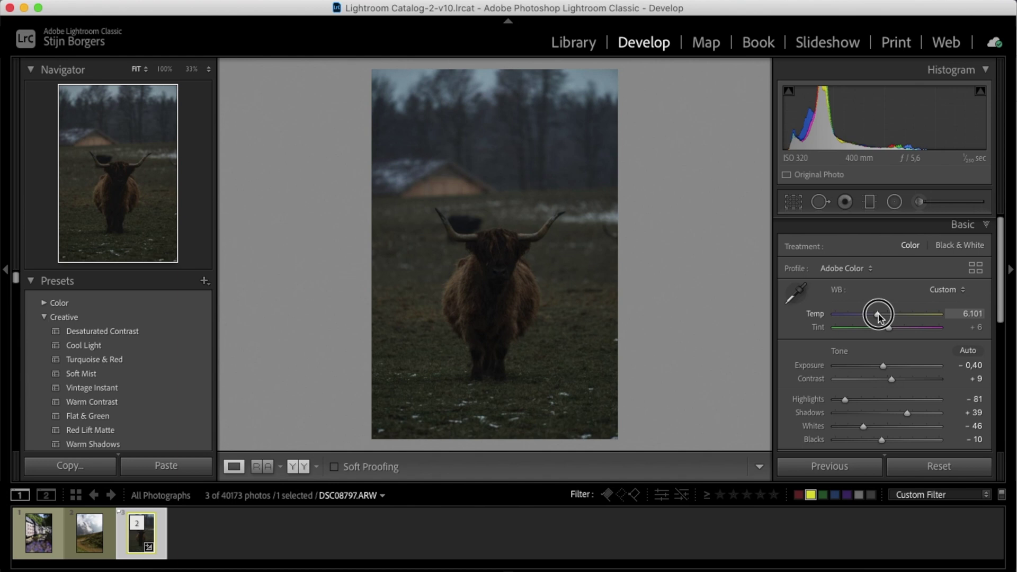
pyautogui.moveTo(877, 315); pyautogui.dragTo(878, 316)
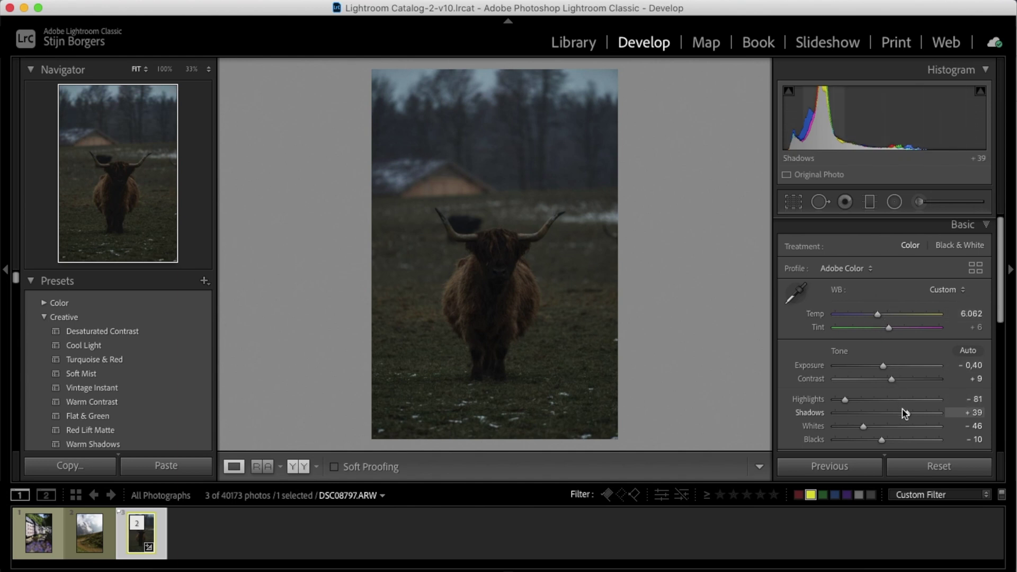
pyautogui.press('y')
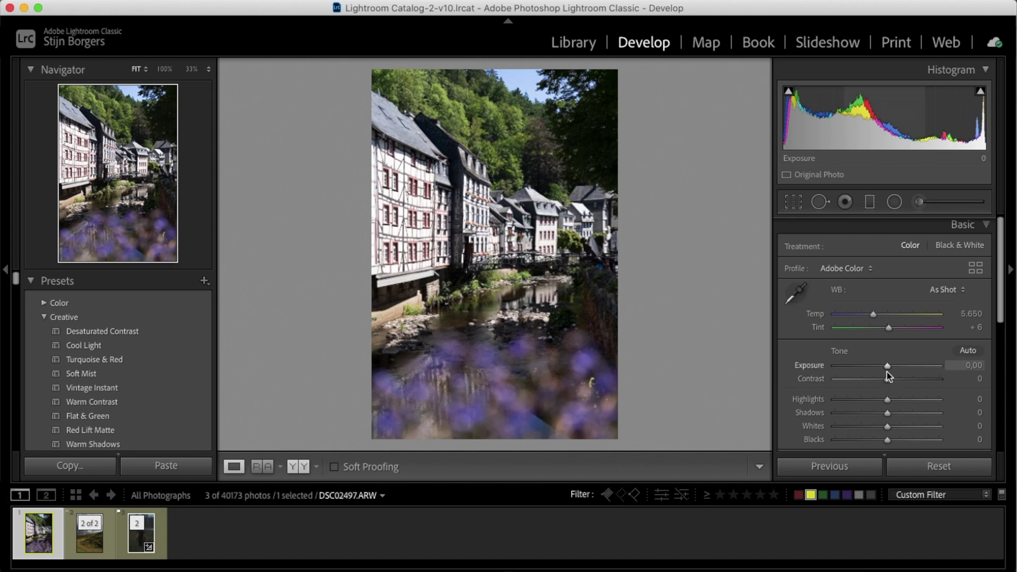
# - Set the town photo to Exposure −0.45, Highlights −77, Whites −56, Shadows +35, Blacks −6, Contrast +8
pyautogui.moveTo(887, 371); pyautogui.dragTo(847, 399)
pyautogui.click(858, 425)
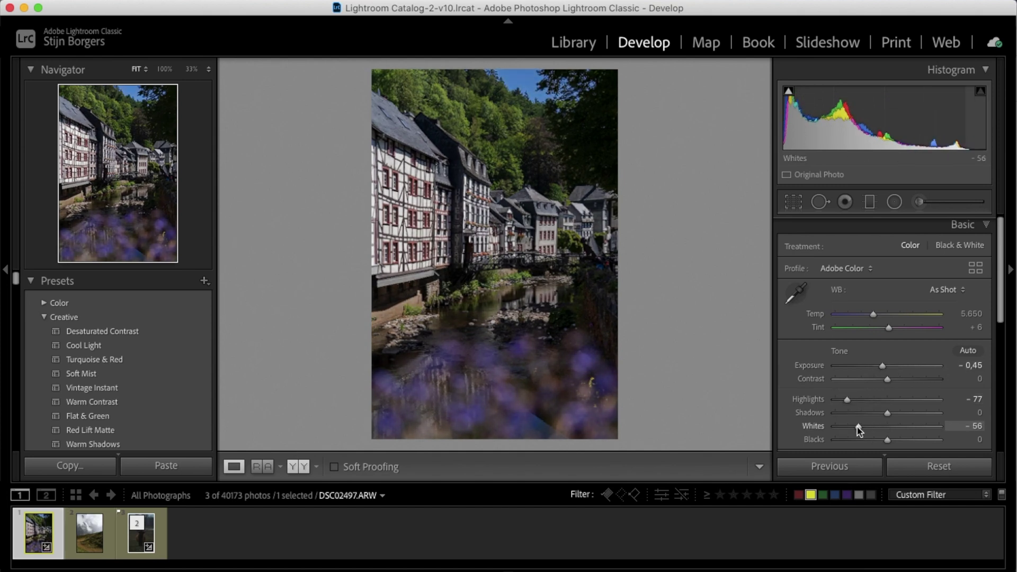
pyautogui.moveTo(888, 413); pyautogui.dragTo(882, 443)
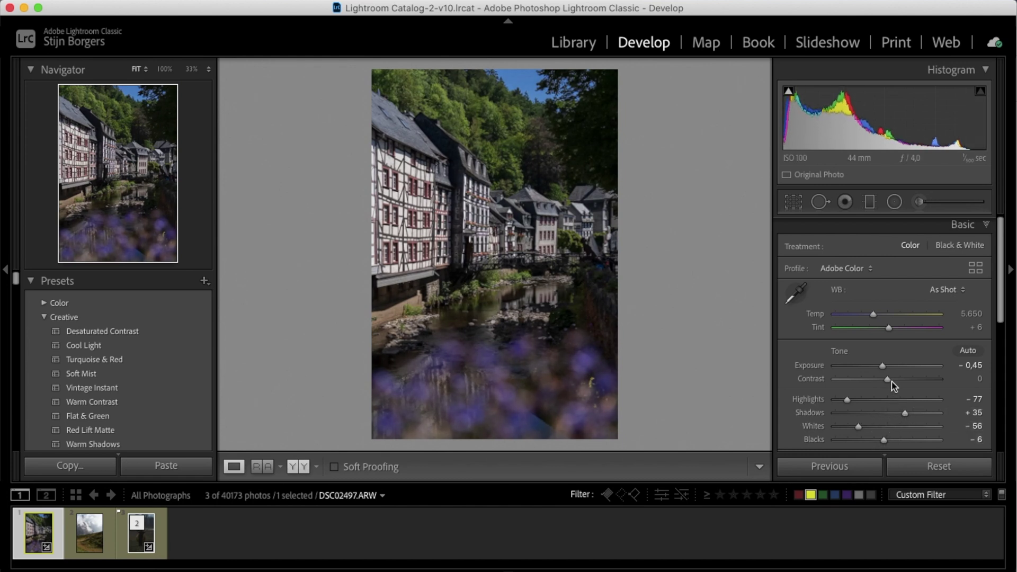
pyautogui.moveTo(889, 380); pyautogui.dragTo(895, 383)
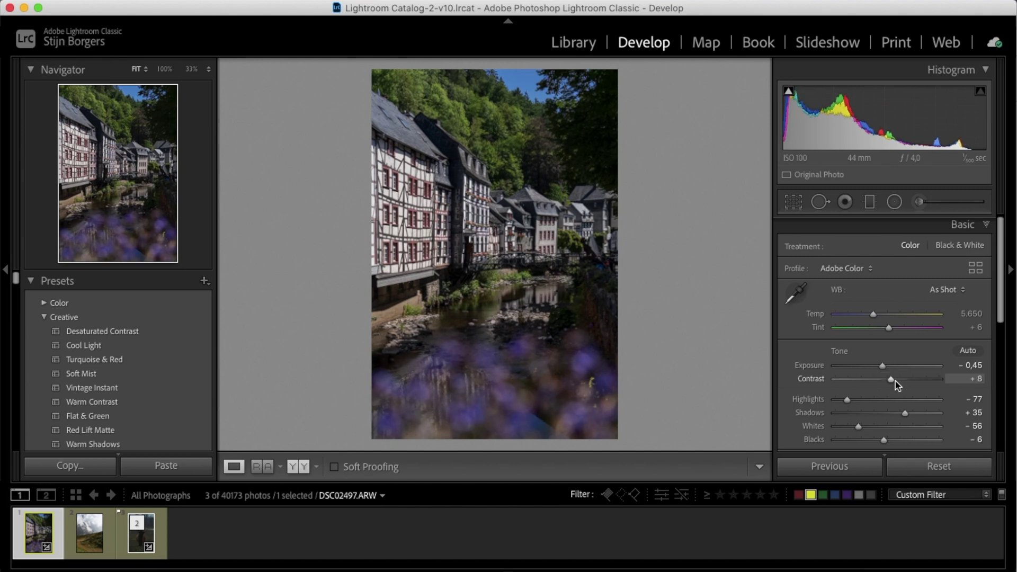
pyautogui.scroll(-10, 895, 381)
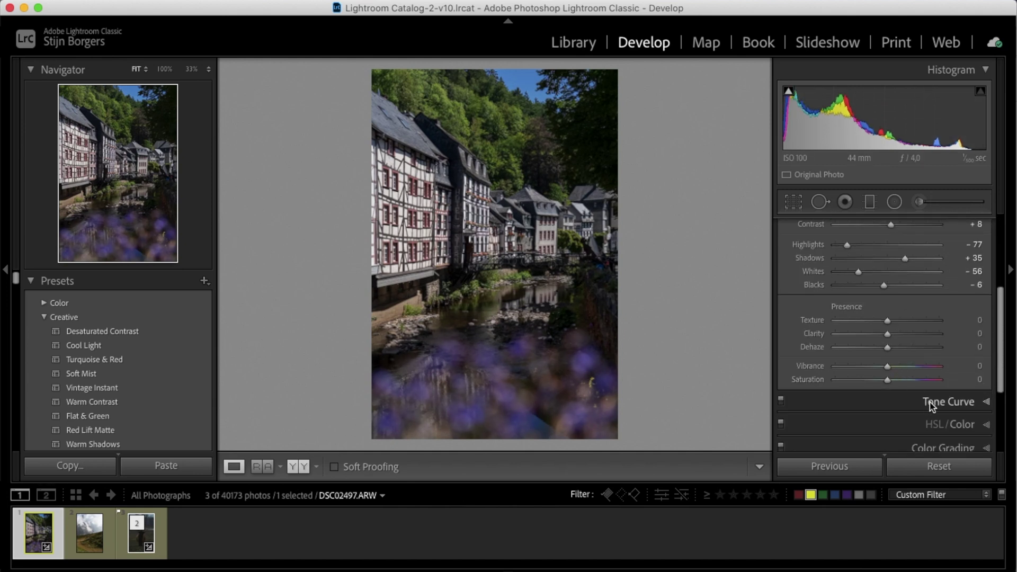
pyautogui.click(932, 403)
# - Shape a gentle S point curve with the black point lifted to 12 and white point at 241
pyautogui.moveTo(853, 376); pyautogui.dragTo(848, 376)
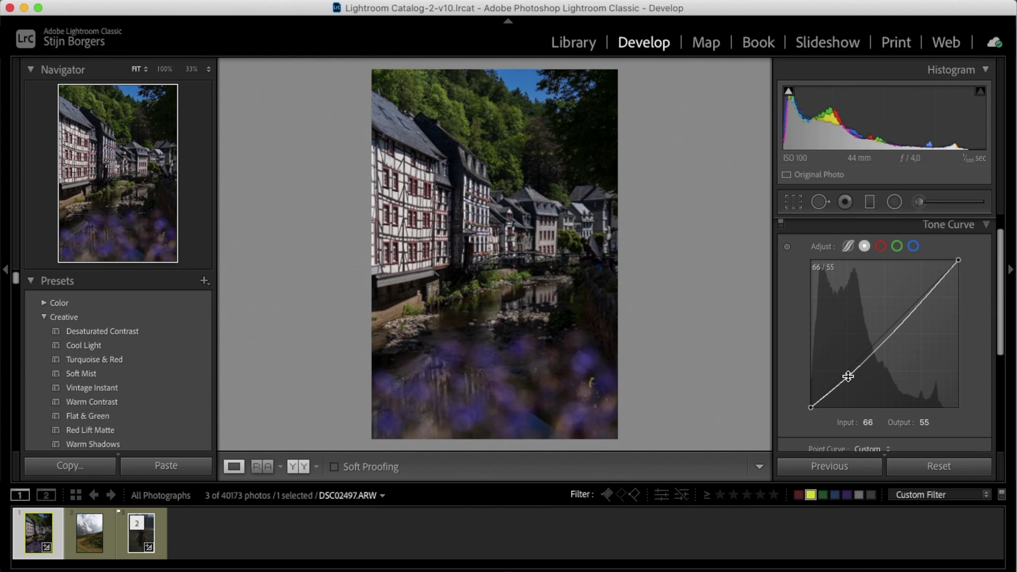
pyautogui.click(881, 340)
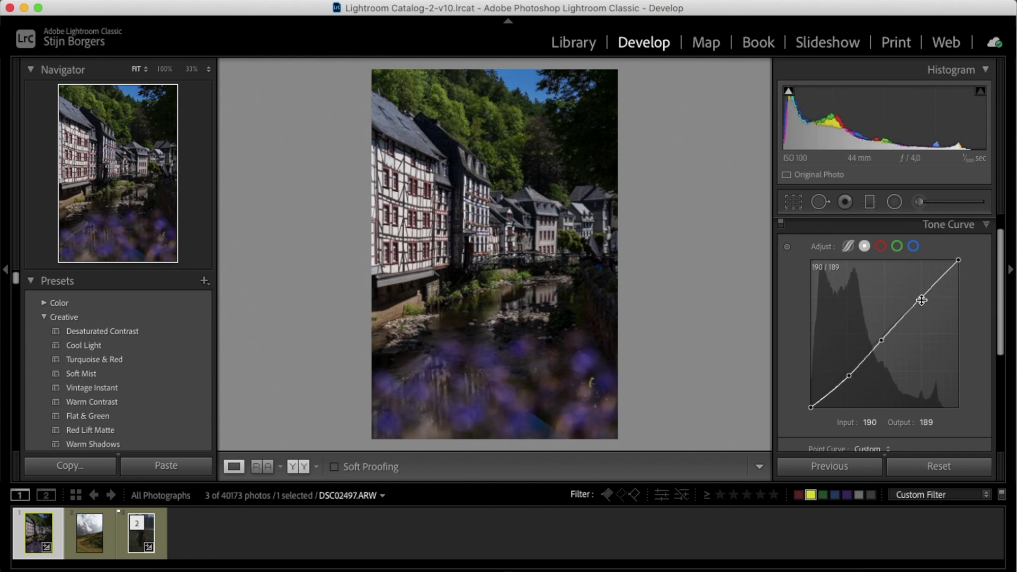
pyautogui.moveTo(810, 408); pyautogui.dragTo(847, 377)
pyautogui.moveTo(921, 298); pyautogui.dragTo(922, 290)
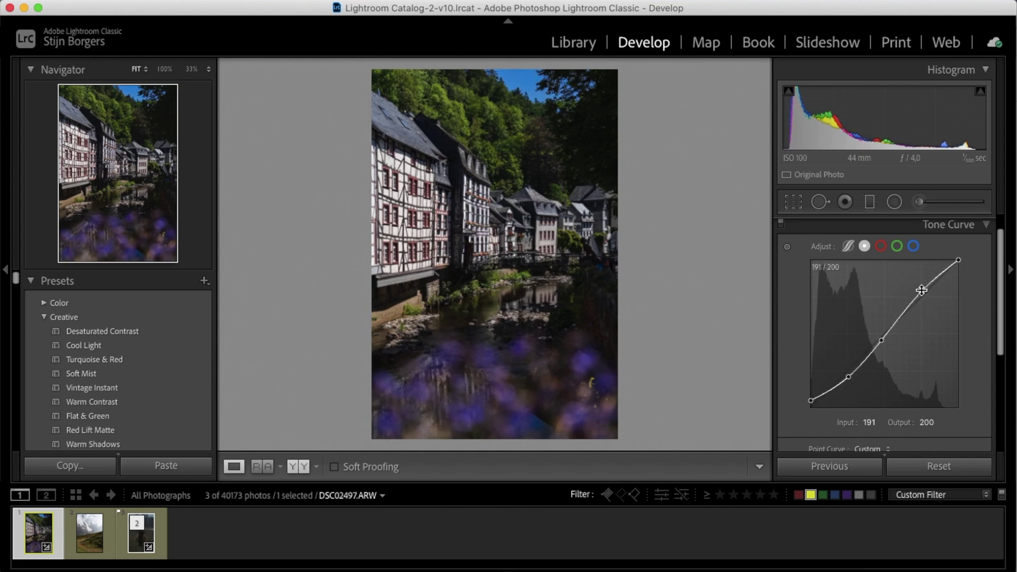
pyautogui.moveTo(959, 260); pyautogui.dragTo(960, 266)
pyautogui.scroll(-3, 932, 341)
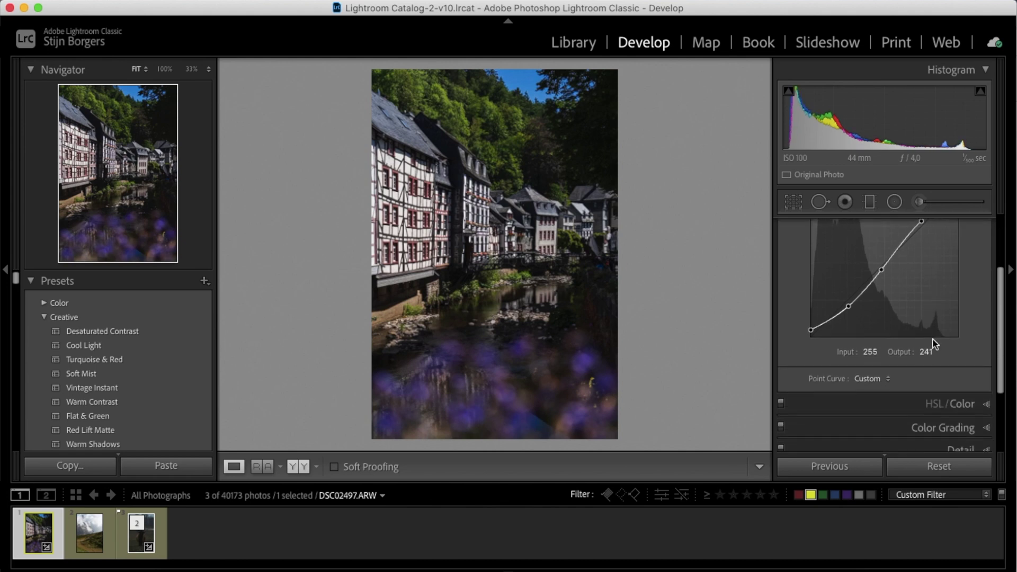
# - Desaturate the town photo's blues to −50 and its greens and yellows to −53
pyautogui.click(958, 400)
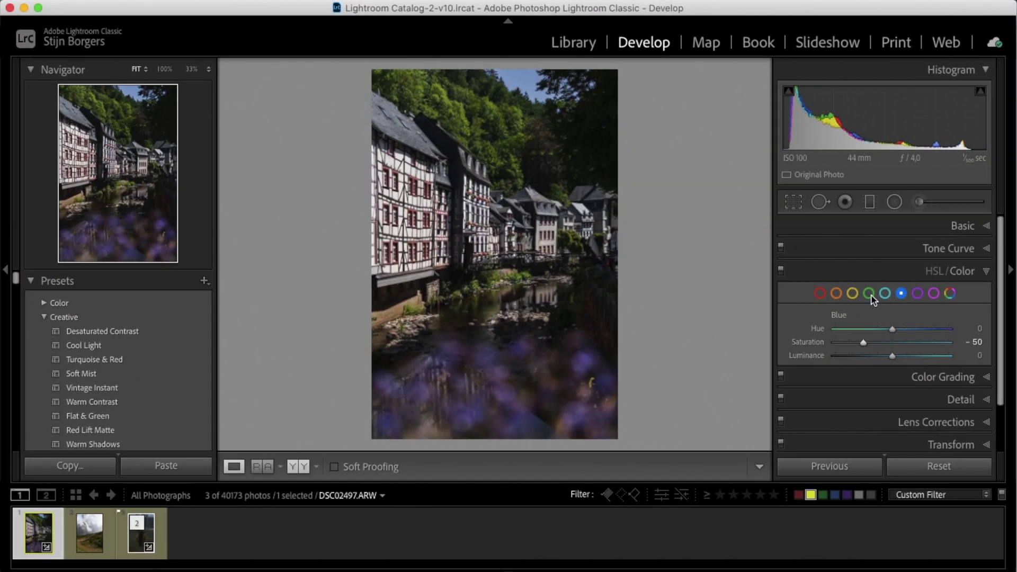
pyautogui.click(868, 294)
pyautogui.click(864, 342)
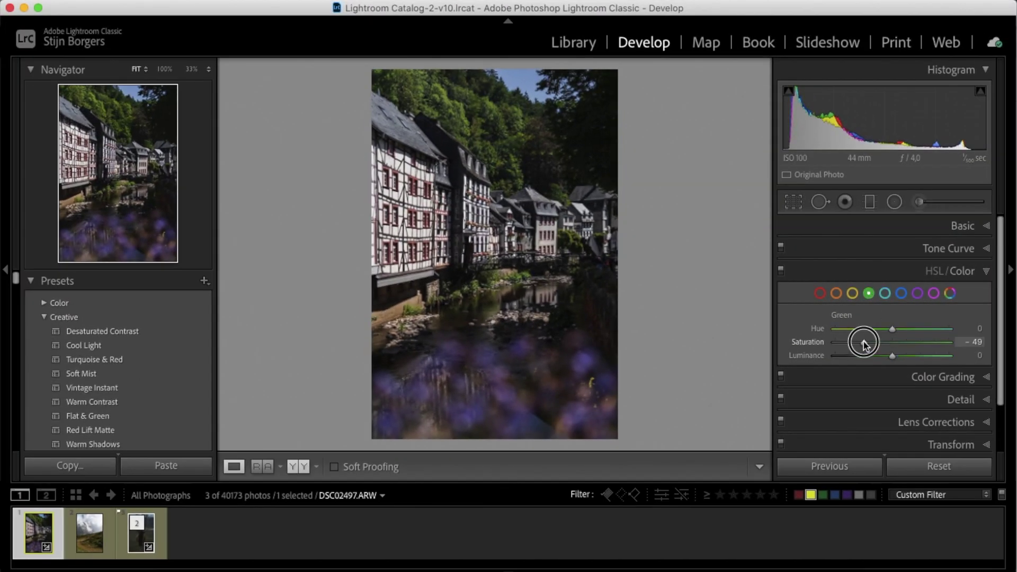
pyautogui.moveTo(863, 342); pyautogui.dragTo(862, 341)
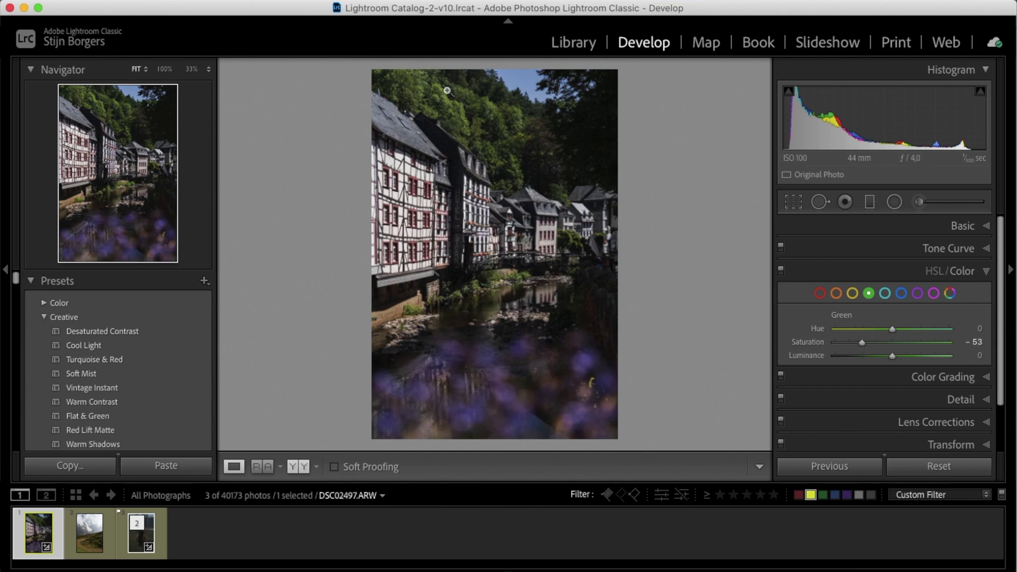
pyautogui.click(852, 293)
pyautogui.moveTo(870, 342); pyautogui.dragTo(861, 343)
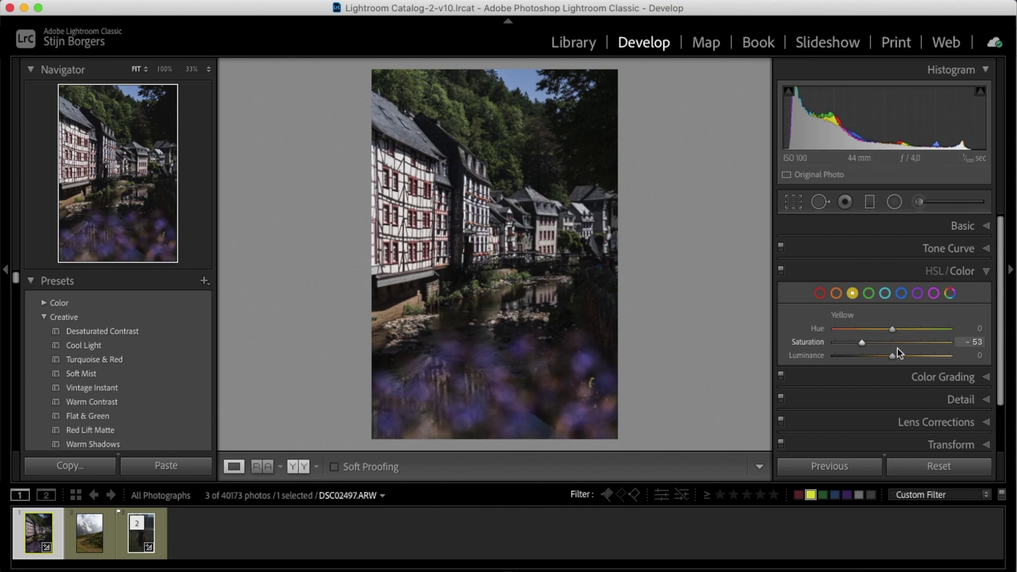
# - Expand the Color Grading panel and select the Shadows wheel
pyautogui.scroll(-1, 897, 349)
pyautogui.scroll(-1, 897, 349)
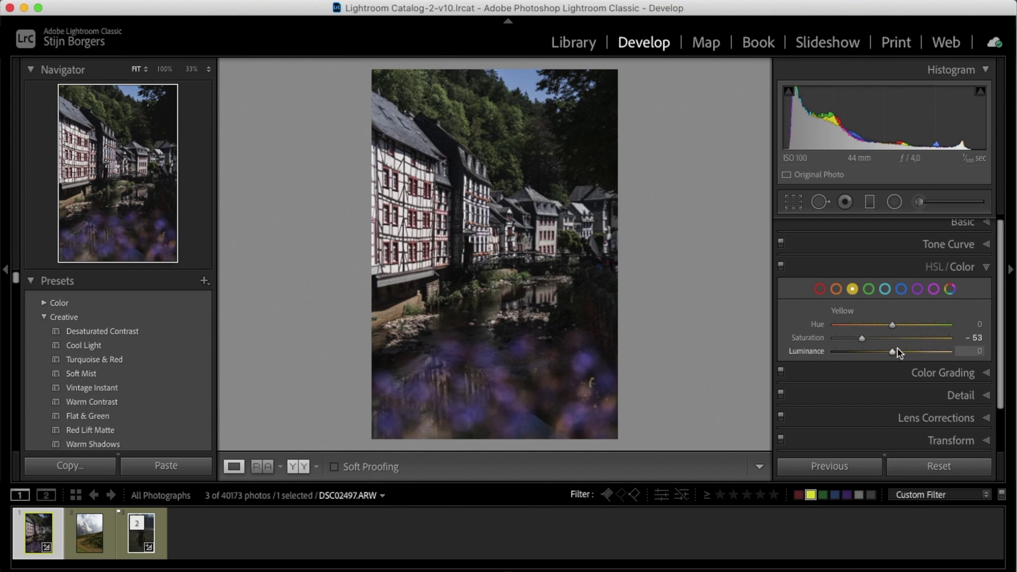
pyautogui.click(920, 371)
pyautogui.click(883, 246)
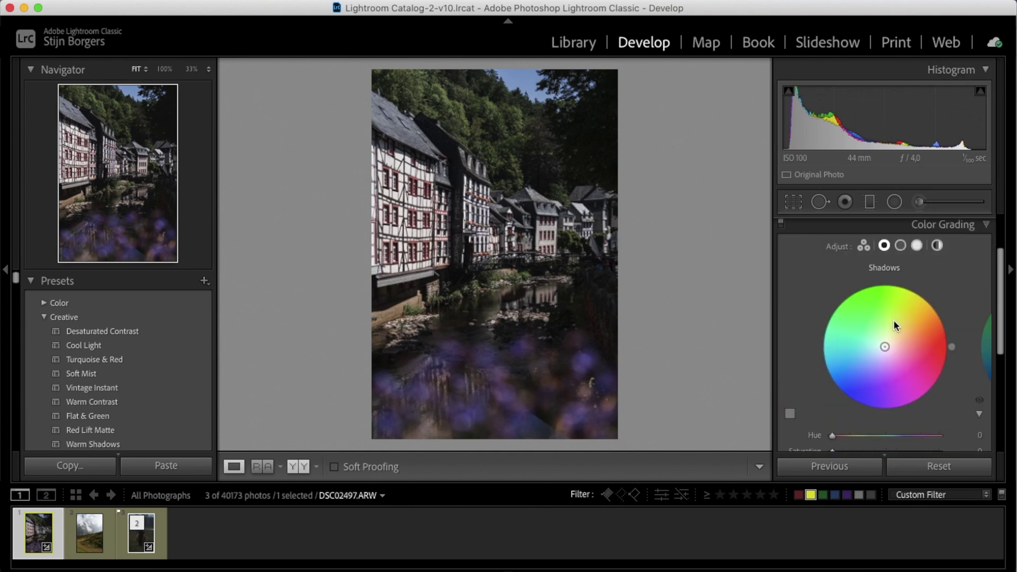
# - Tint the shadows blue at hue 218, saturation 7, and raise Blending fully
pyautogui.scroll(-2, 894, 320)
pyautogui.moveTo(902, 397); pyautogui.dragTo(898, 400)
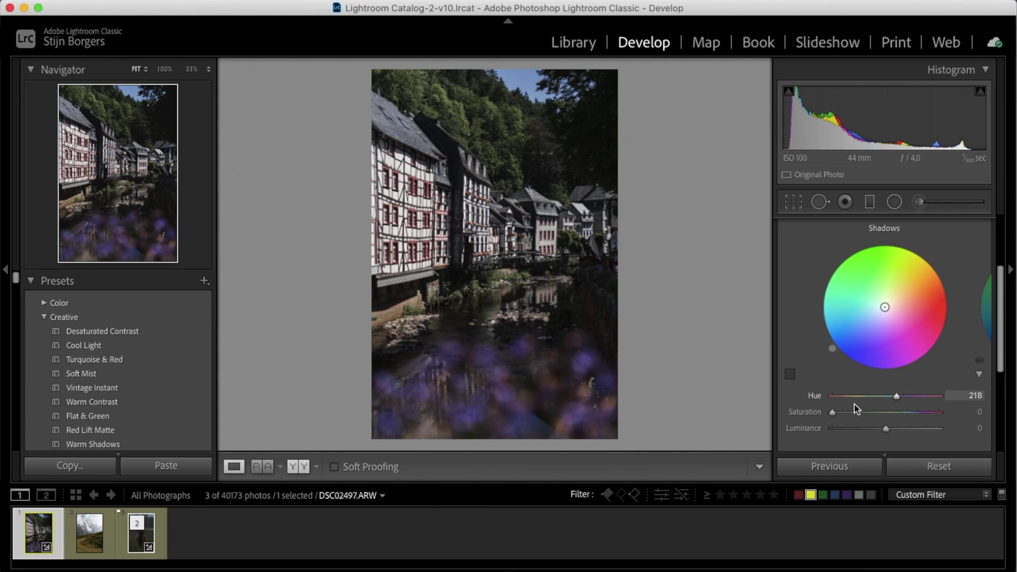
pyautogui.moveTo(831, 416); pyautogui.dragTo(882, 430)
pyautogui.scroll(-3, 899, 425)
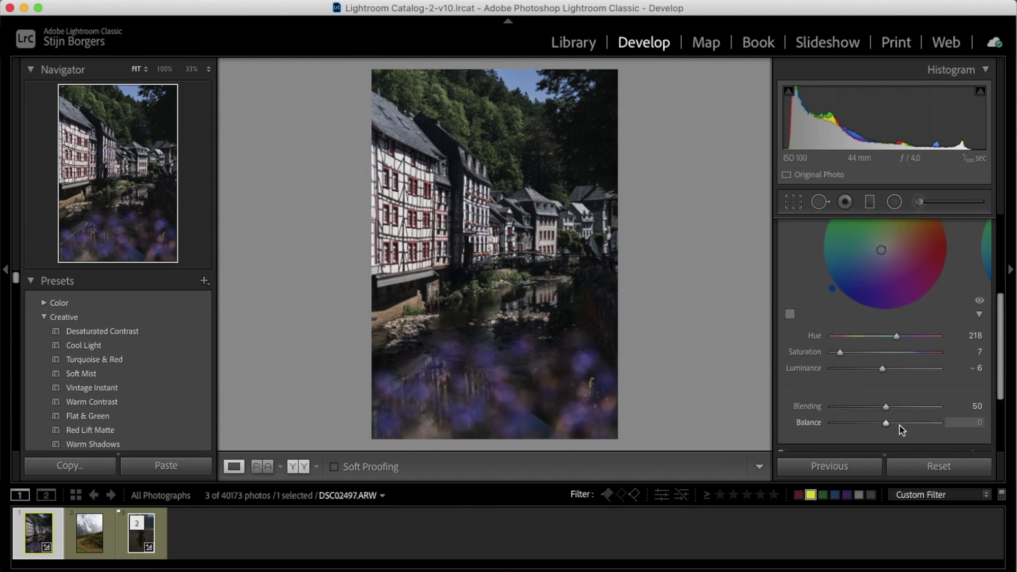
pyautogui.moveTo(889, 412); pyautogui.dragTo(952, 407)
# - Tint the highlights blue at hue 194, saturation 5
pyautogui.scroll(5, 907, 357)
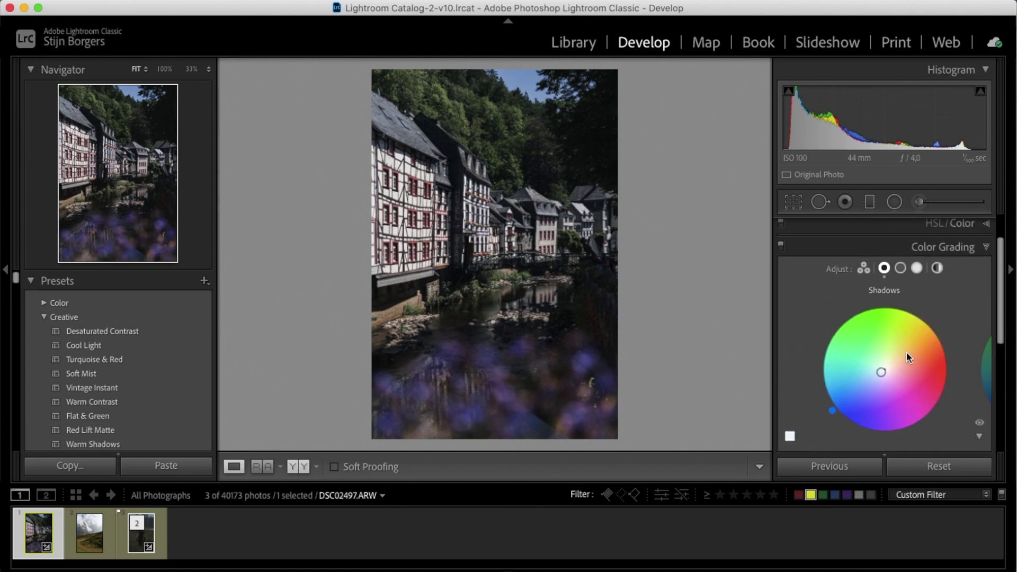
pyautogui.click(916, 269)
pyautogui.scroll(-4, 911, 346)
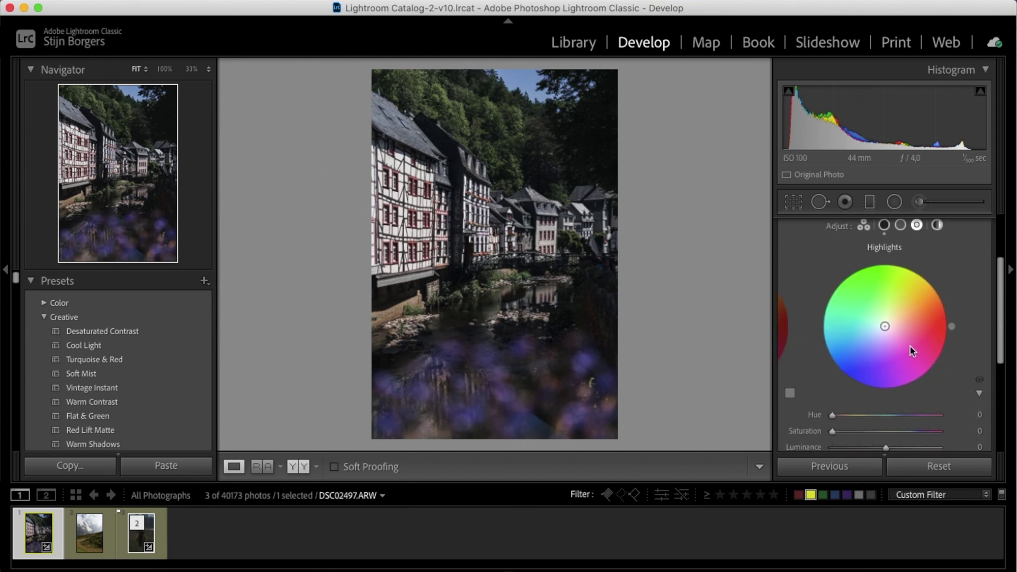
pyautogui.click(889, 401)
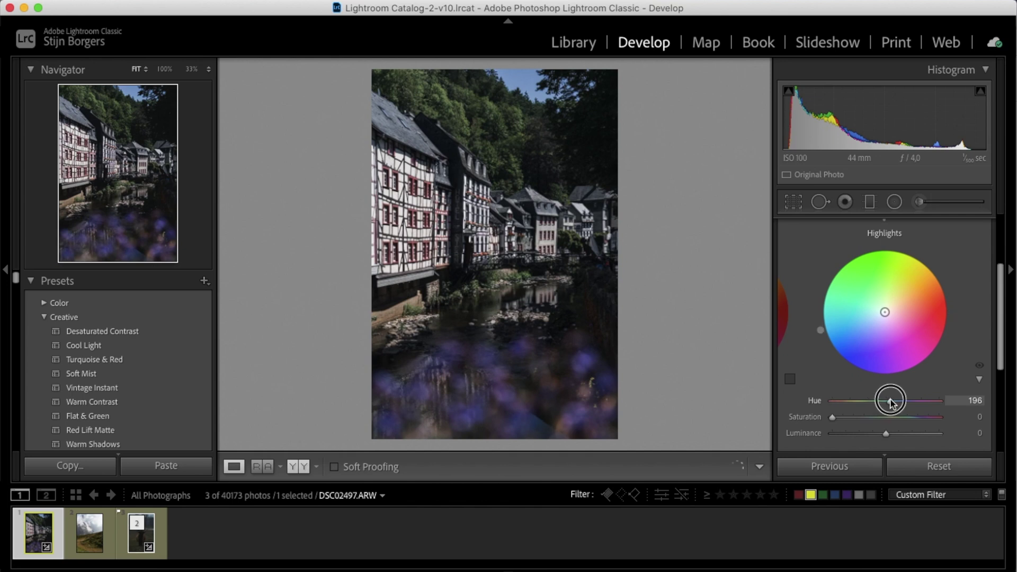
pyautogui.moveTo(892, 402); pyautogui.dragTo(889, 402)
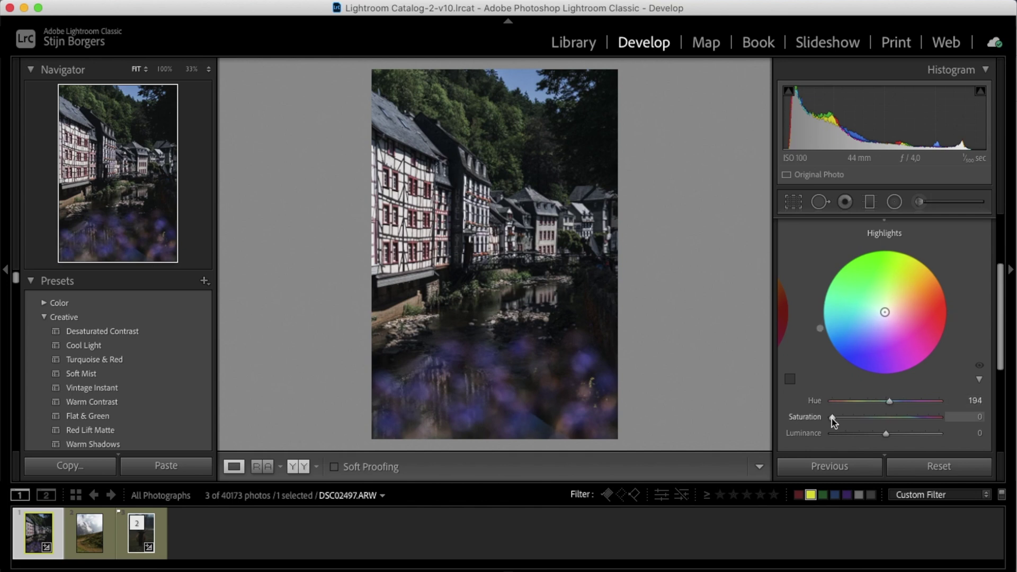
pyautogui.moveTo(832, 418); pyautogui.dragTo(838, 418)
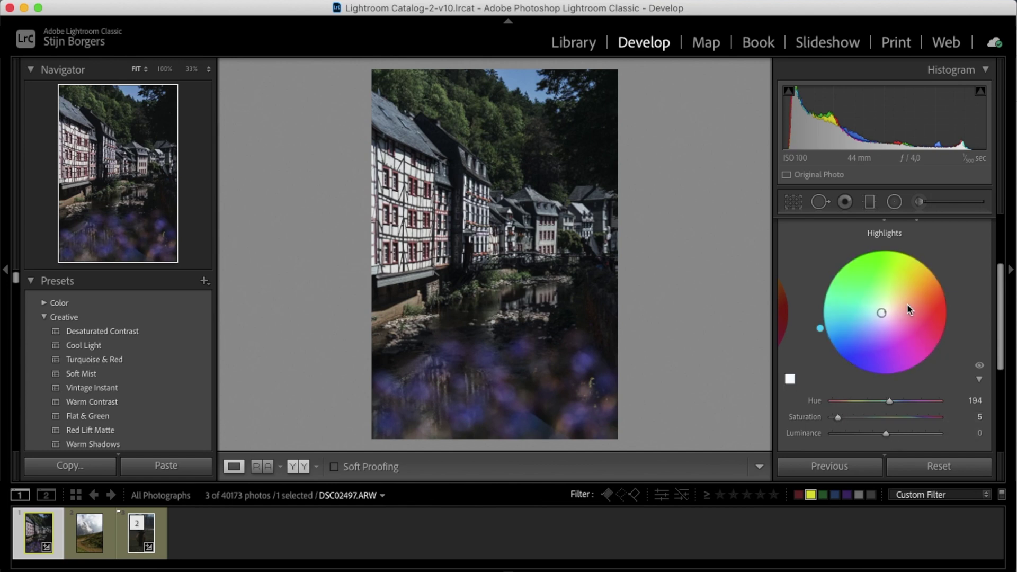
pyautogui.scroll(4, 907, 304)
pyautogui.click(931, 232)
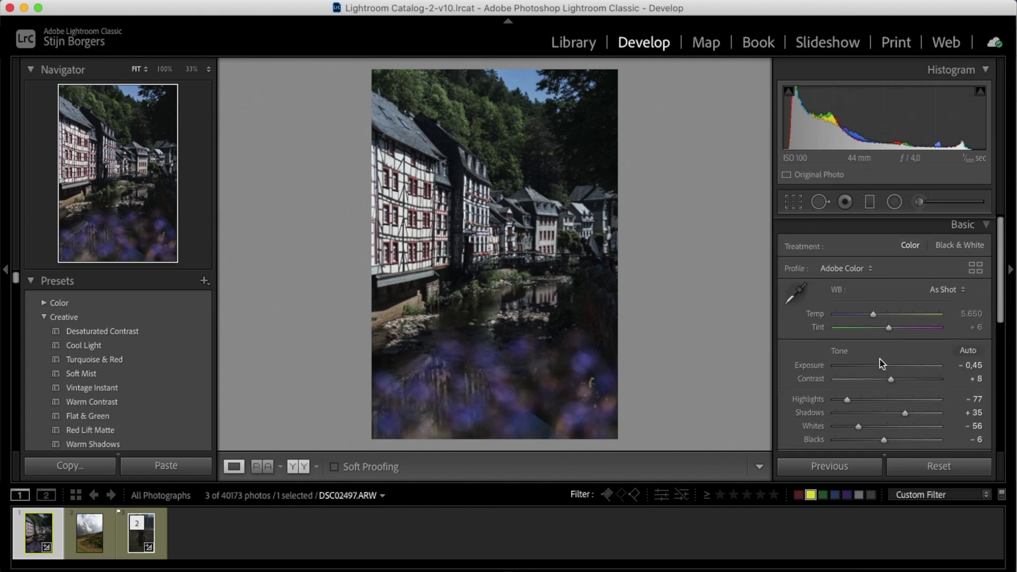
# - Set the town photo's Temp to 5275, Shadows to +47 and Highlights to −80
pyautogui.moveTo(874, 315); pyautogui.dragTo(869, 316)
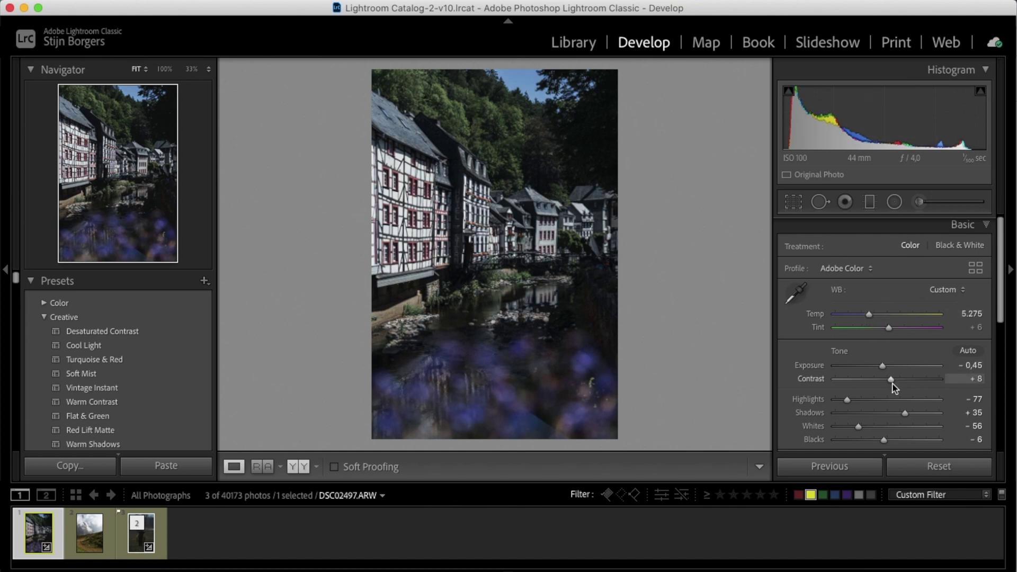
pyautogui.moveTo(907, 414); pyautogui.dragTo(914, 414)
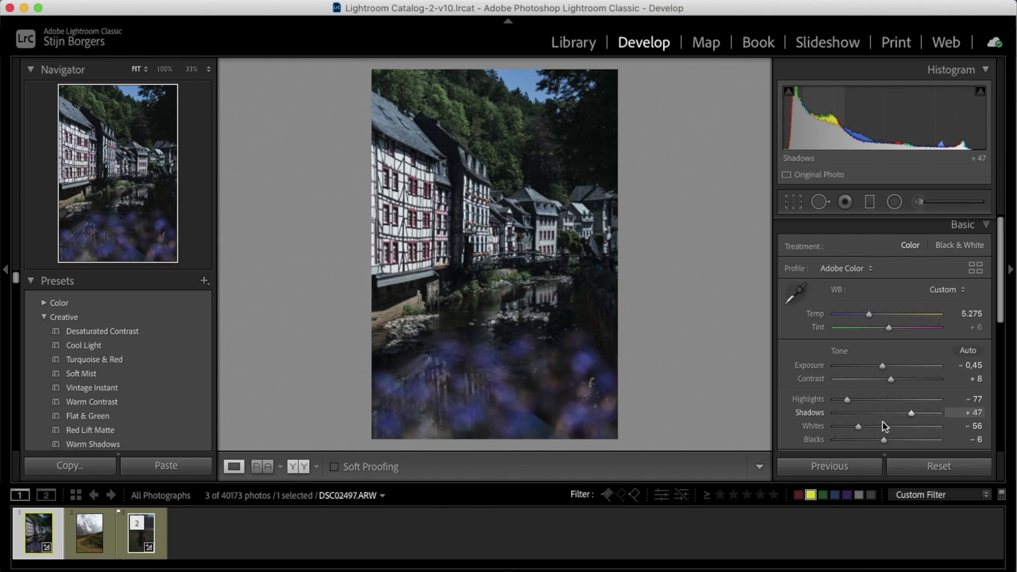
pyautogui.moveTo(847, 403); pyautogui.dragTo(846, 403)
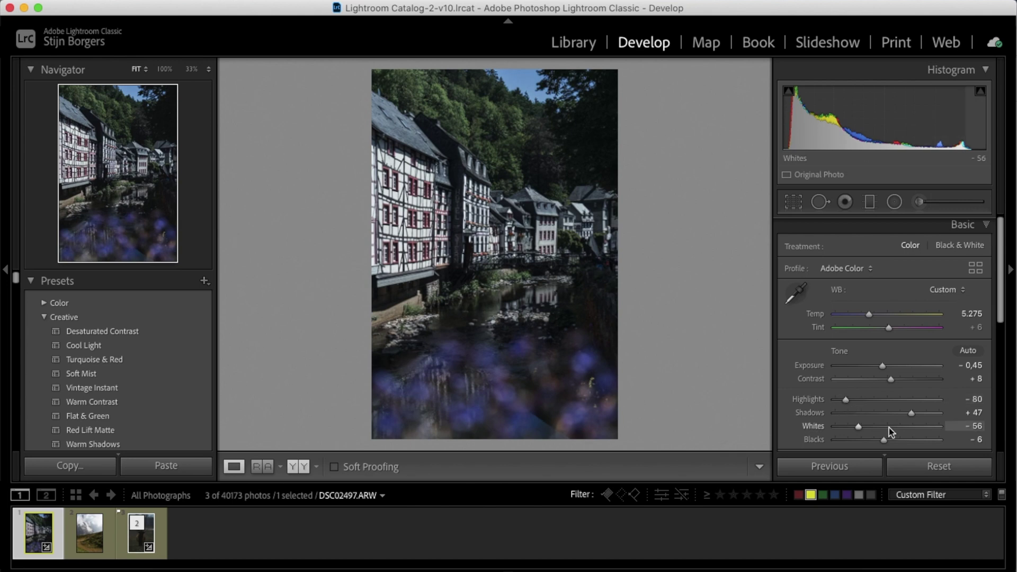
# - Compare the finished town edit with the original in Before/After view
pyautogui.press('y')
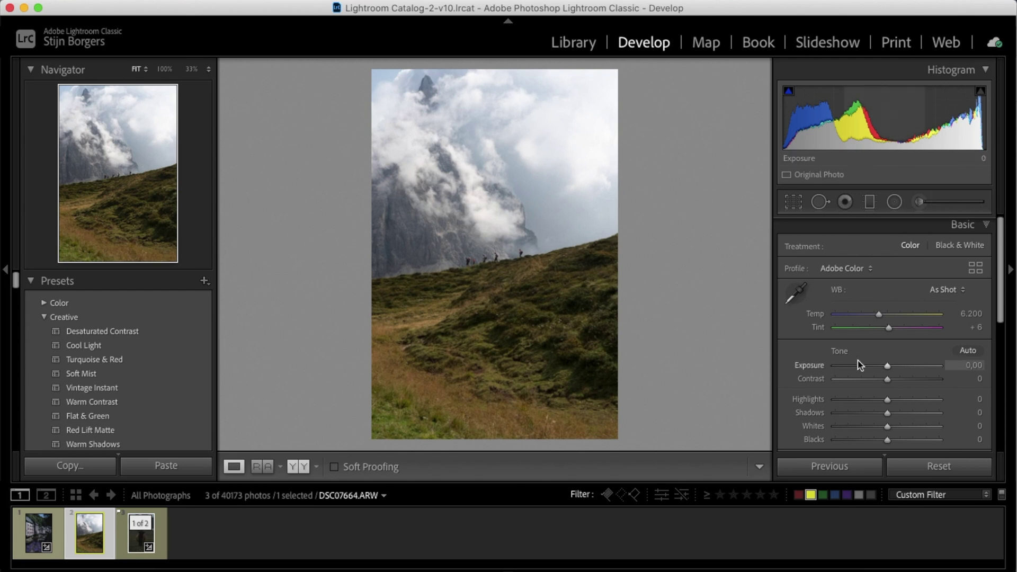
# - Darken the mountain photo: Exposure −1.05, Highlights −75, Whites −30 and Contrast +8
pyautogui.click(874, 365)
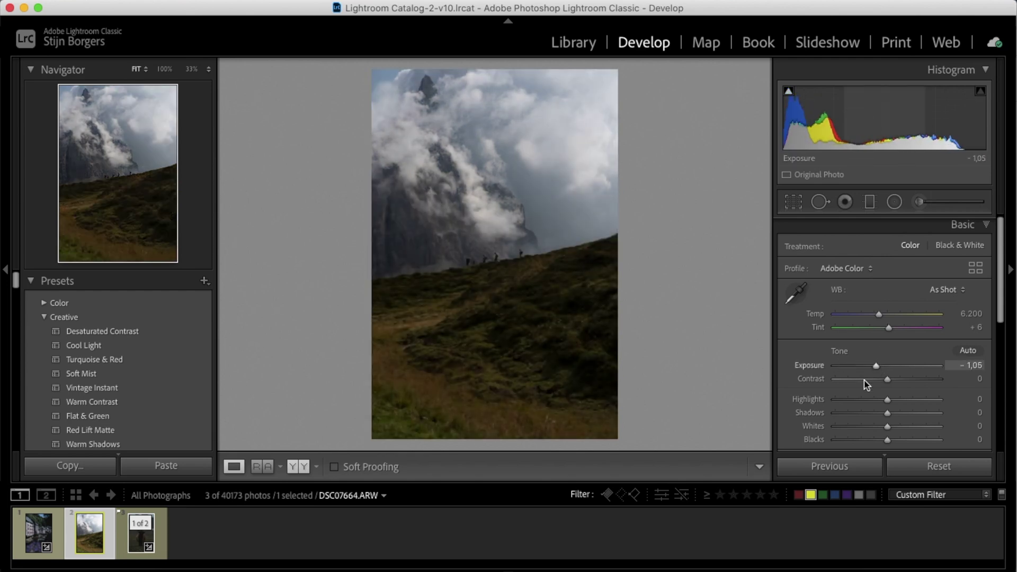
pyautogui.click(854, 394)
pyautogui.moveTo(854, 395); pyautogui.dragTo(882, 438)
pyautogui.click(872, 427)
pyautogui.click(888, 414)
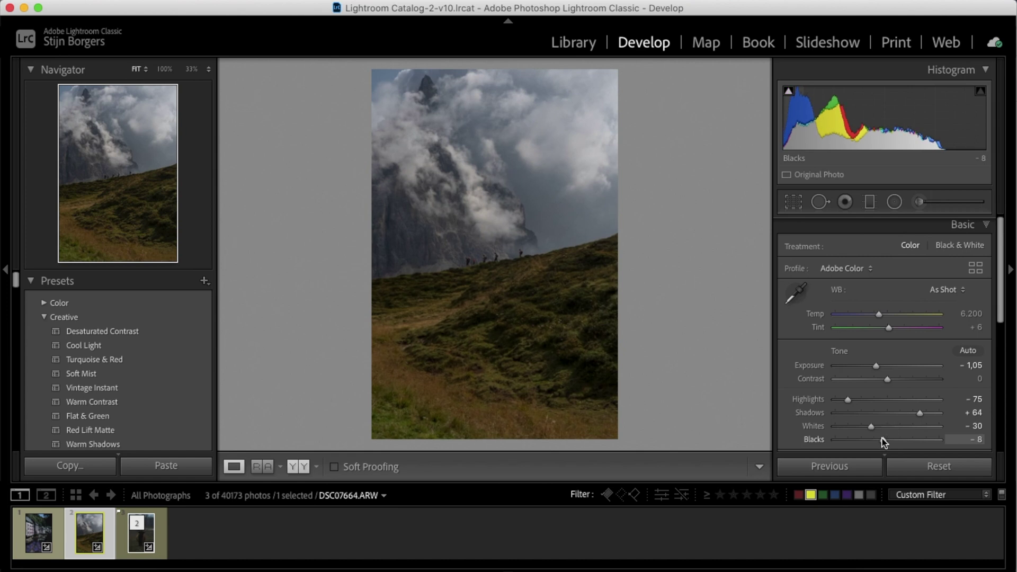
pyautogui.moveTo(891, 378); pyautogui.dragTo(896, 378)
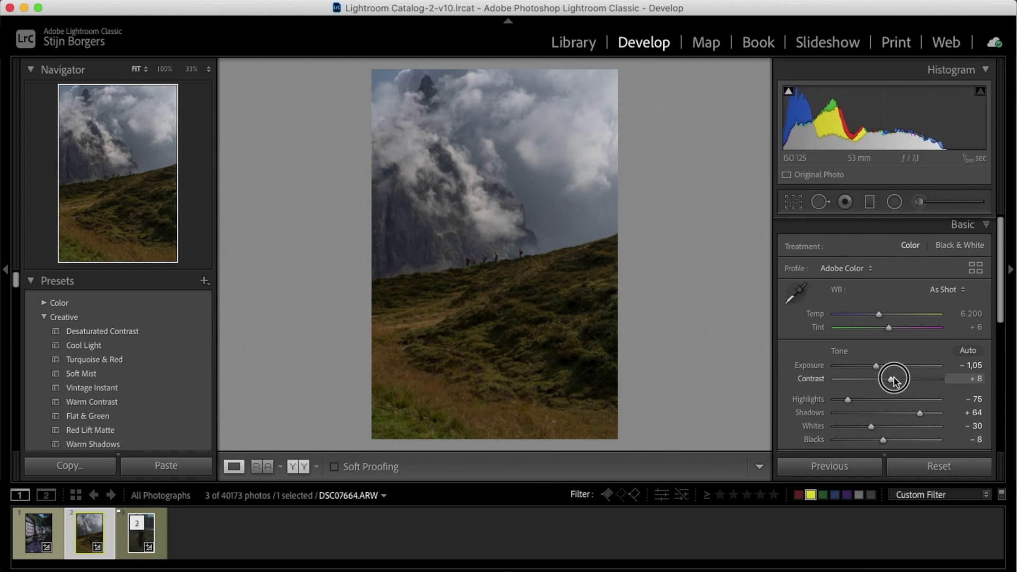
# - Scroll down the right panel and expand the Tone Curve panel
pyautogui.scroll(-3, 920, 407)
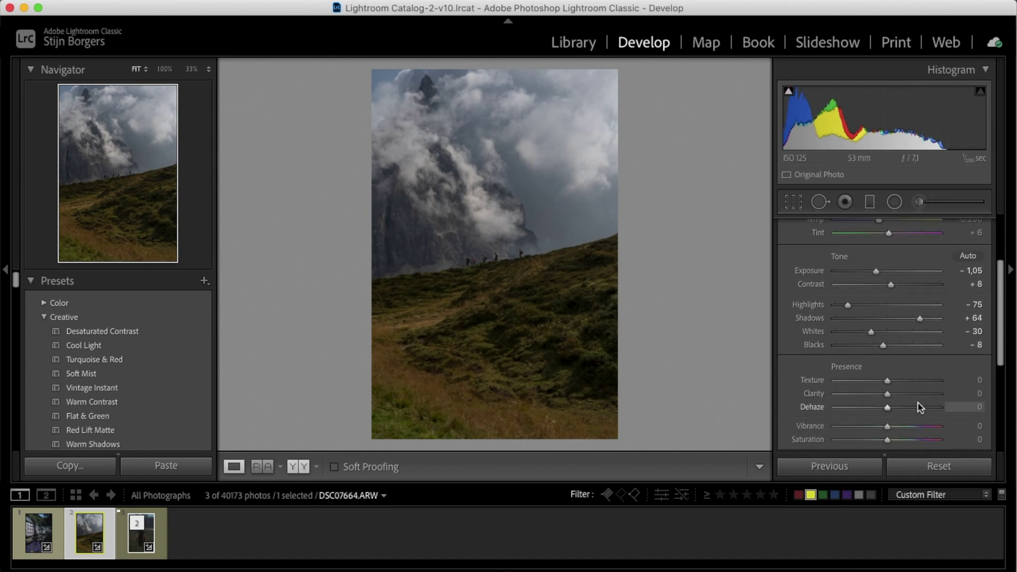
pyautogui.scroll(-3, 920, 408)
pyautogui.click(930, 429)
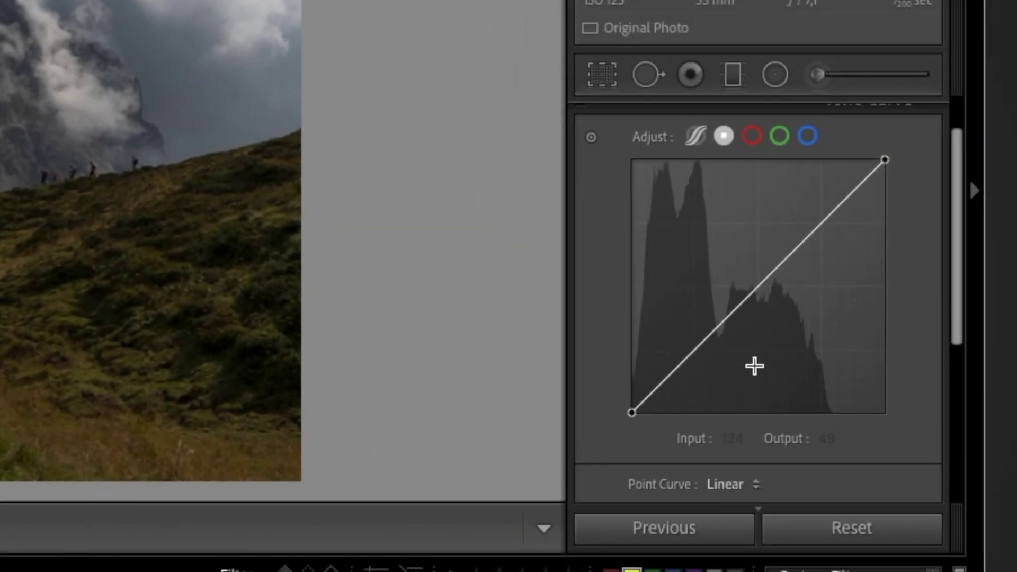
# - Build a three-point S tone curve with the black output lifted to 13 and white at 242
pyautogui.click(692, 354)
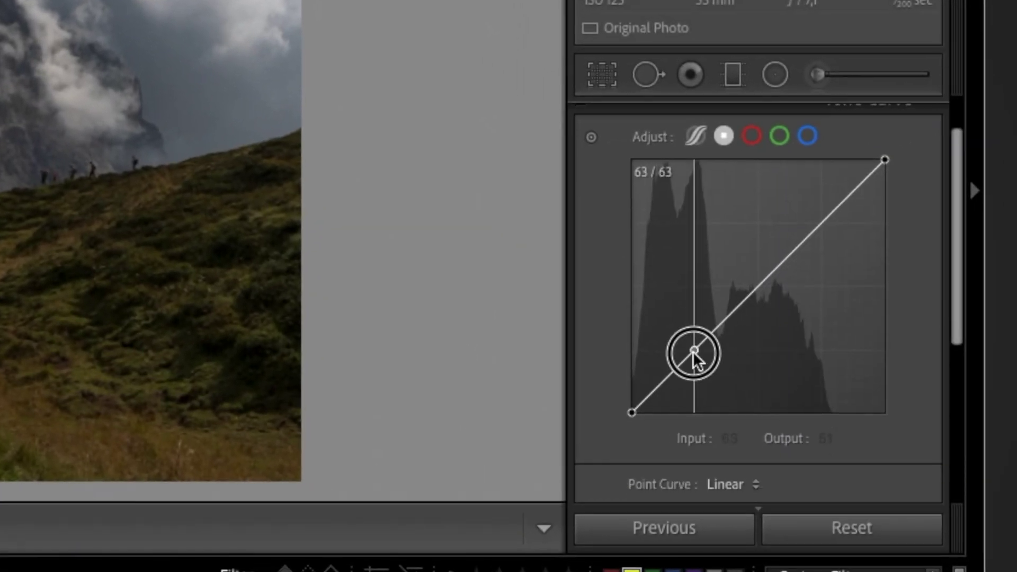
pyautogui.click(753, 291)
pyautogui.click(821, 229)
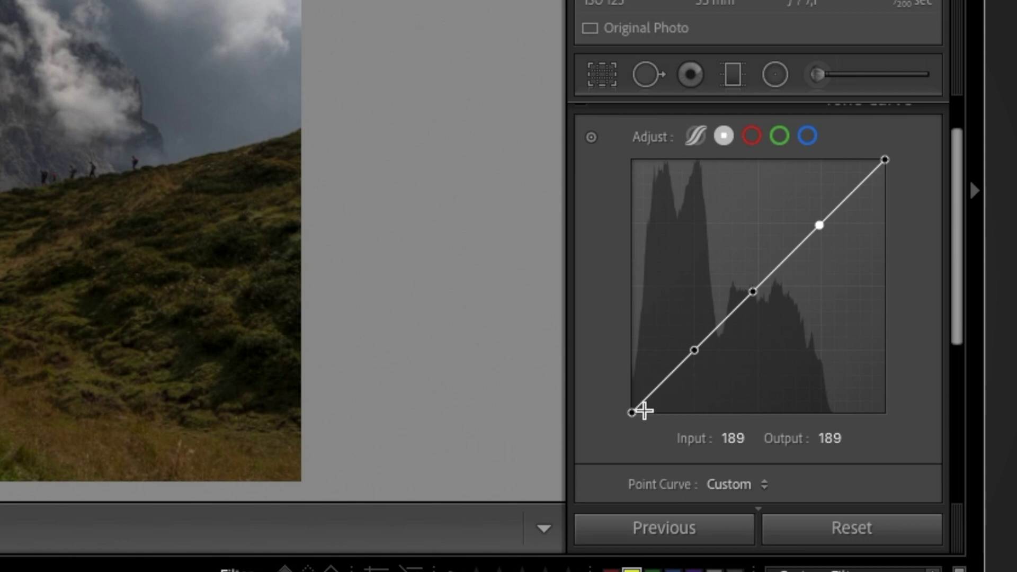
pyautogui.moveTo(633, 412); pyautogui.dragTo(635, 397)
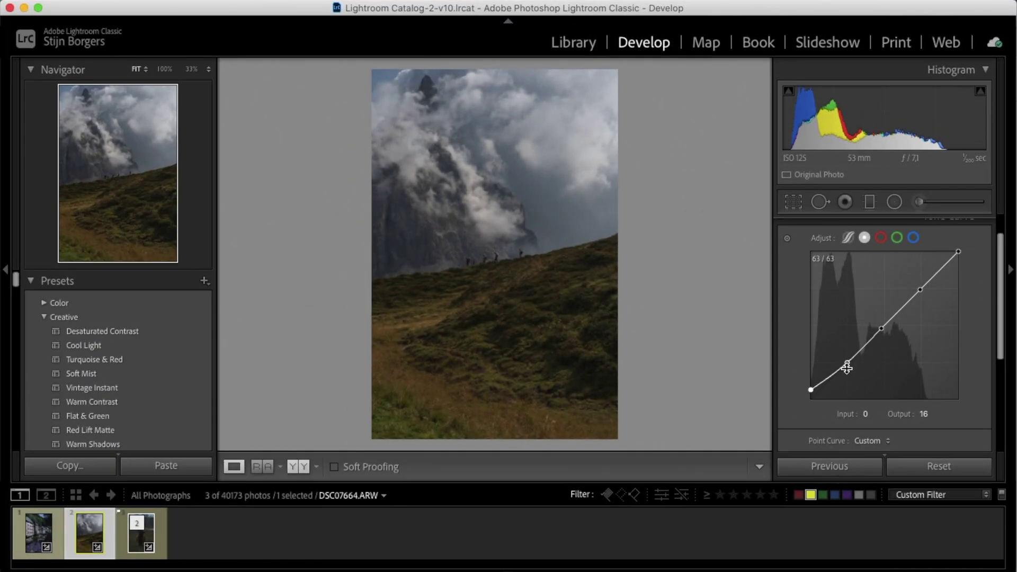
pyautogui.moveTo(847, 367); pyautogui.dragTo(848, 368)
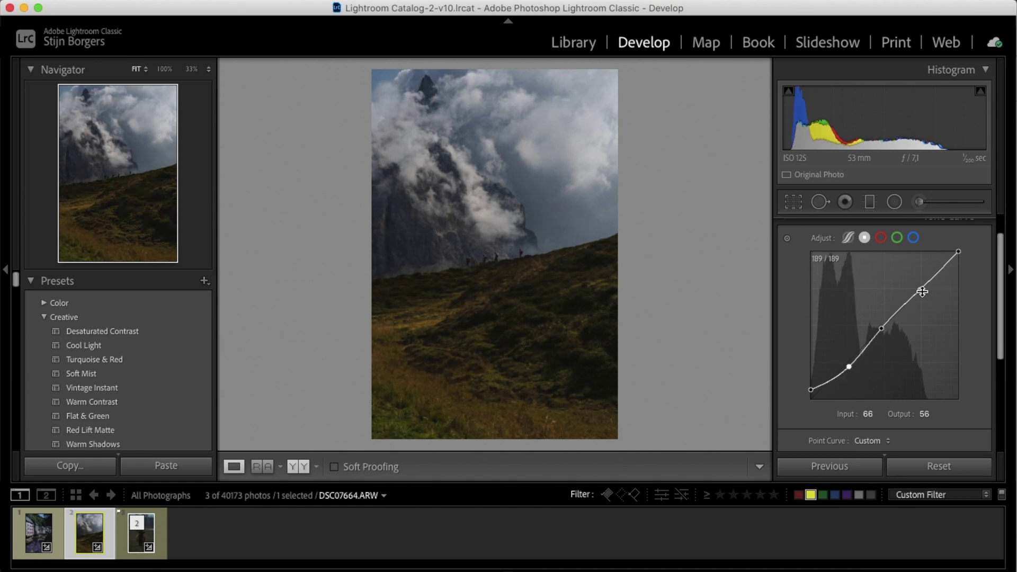
pyautogui.moveTo(922, 291); pyautogui.dragTo(922, 283)
pyautogui.moveTo(957, 254); pyautogui.dragTo(955, 264)
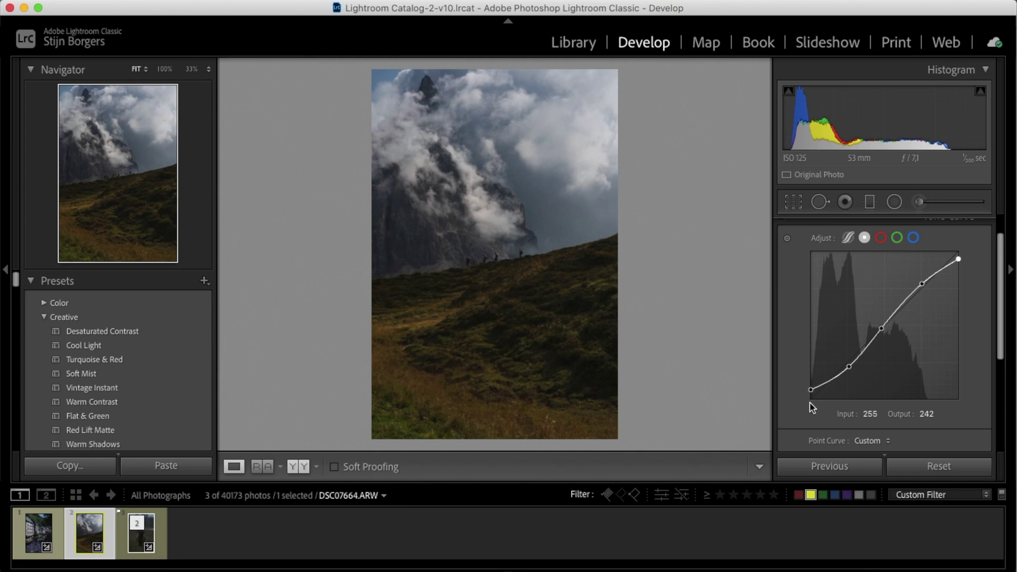
pyautogui.moveTo(808, 391); pyautogui.dragTo(807, 395)
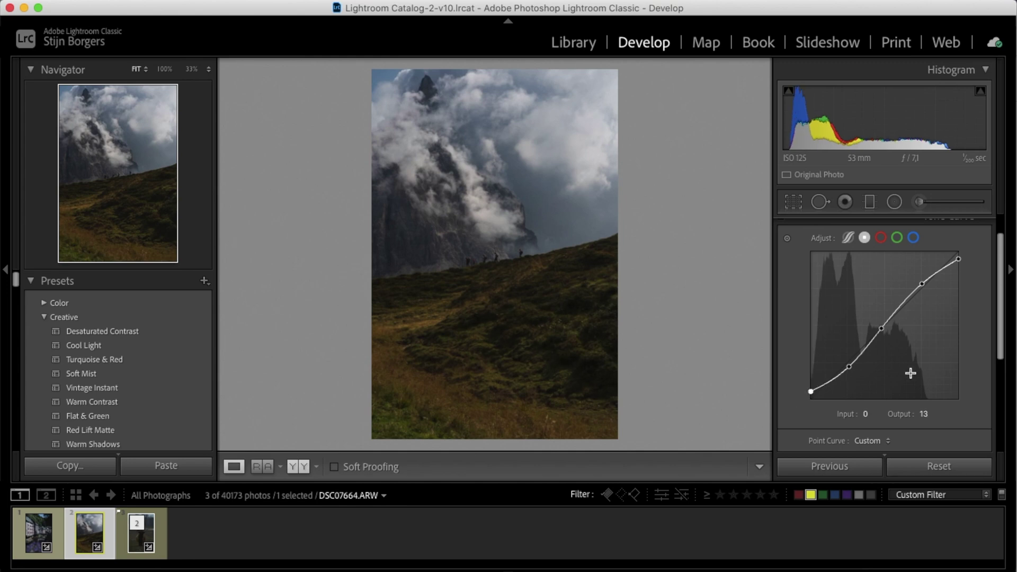
pyautogui.scroll(-4, 911, 373)
# - In HSL/Color, lower Green, Yellow and Blue saturation to −40, −47 and −49
pyautogui.click(969, 383)
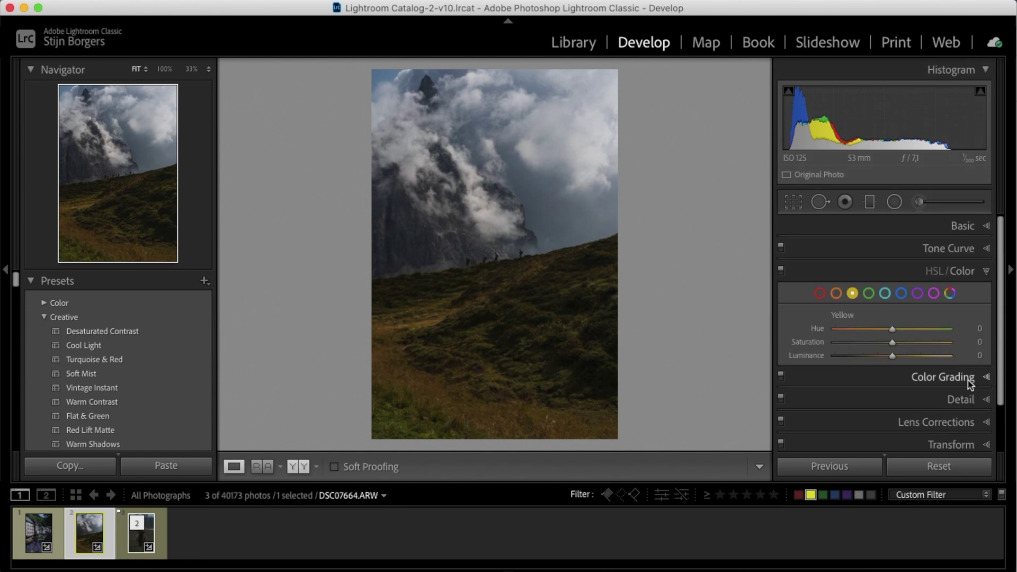
pyautogui.click(870, 294)
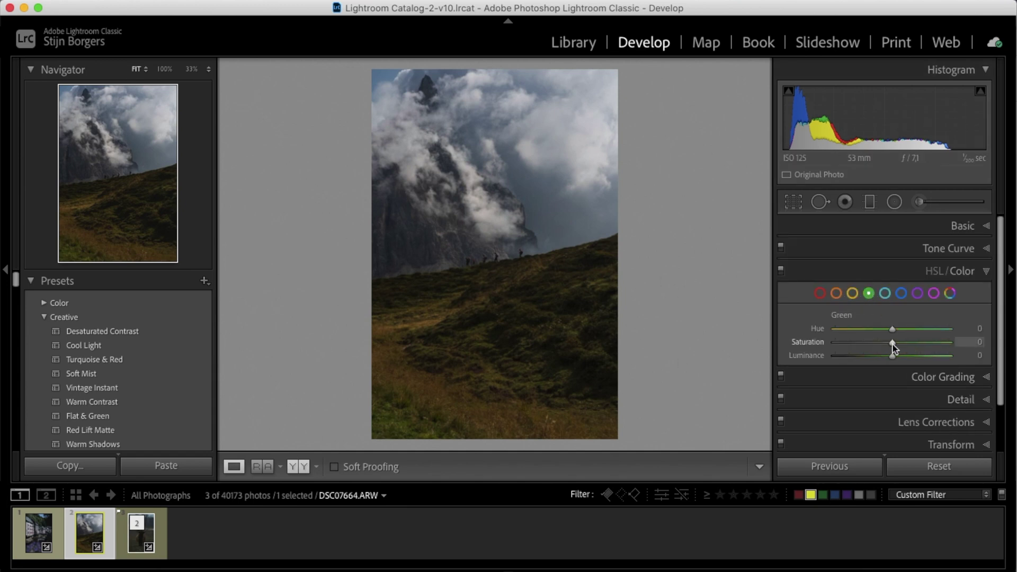
pyautogui.moveTo(892, 343); pyautogui.dragTo(864, 346)
pyautogui.click(853, 293)
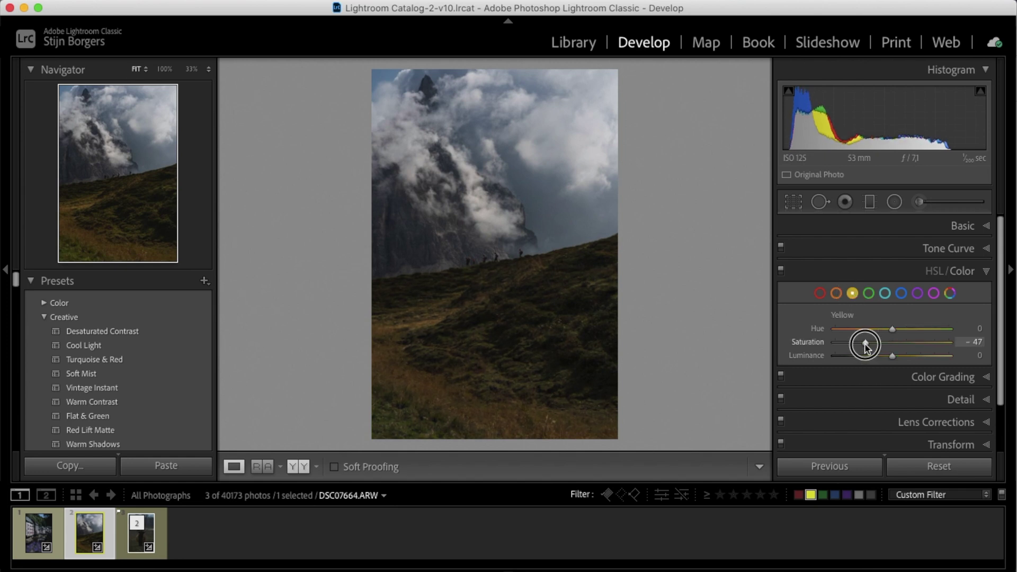
pyautogui.click(902, 296)
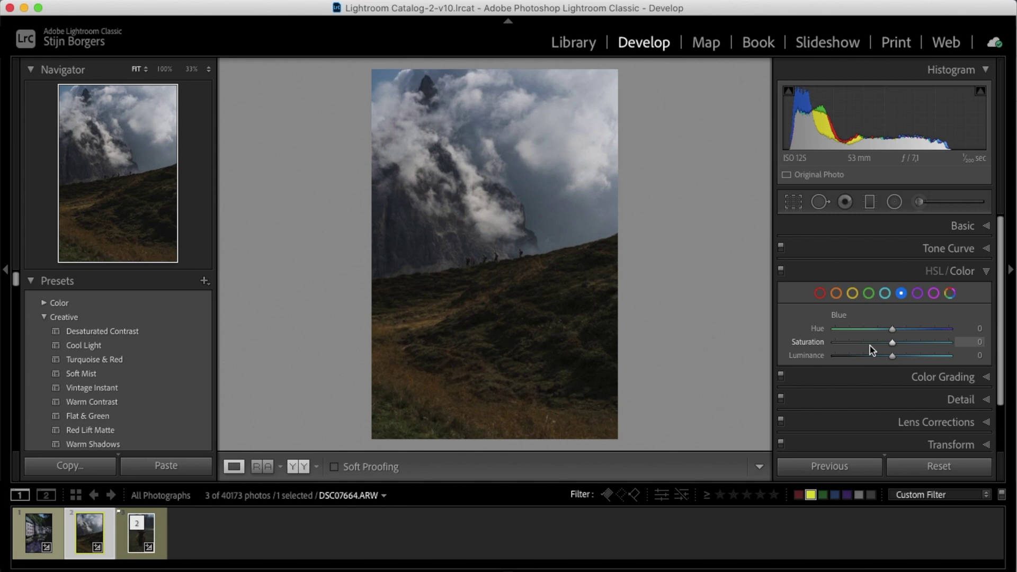
pyautogui.moveTo(869, 345); pyautogui.dragTo(863, 346)
pyautogui.click(925, 376)
# - Tint the shadows at hue 220, saturation 4, luminance −4, and set Blending to 100
pyautogui.click(883, 245)
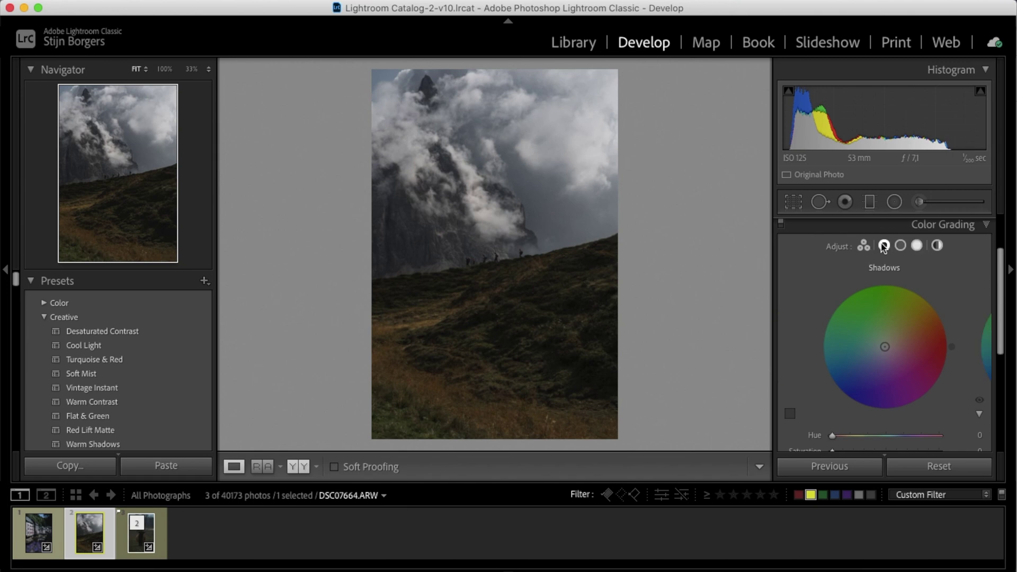
pyautogui.scroll(-2, 883, 338)
pyautogui.click(896, 401)
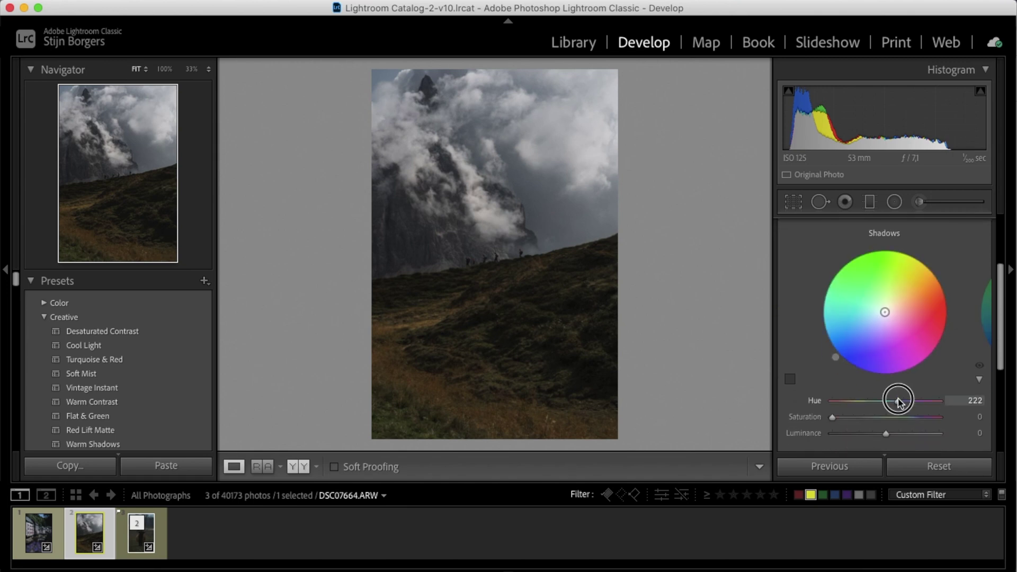
pyautogui.moveTo(897, 401); pyautogui.dragTo(898, 401)
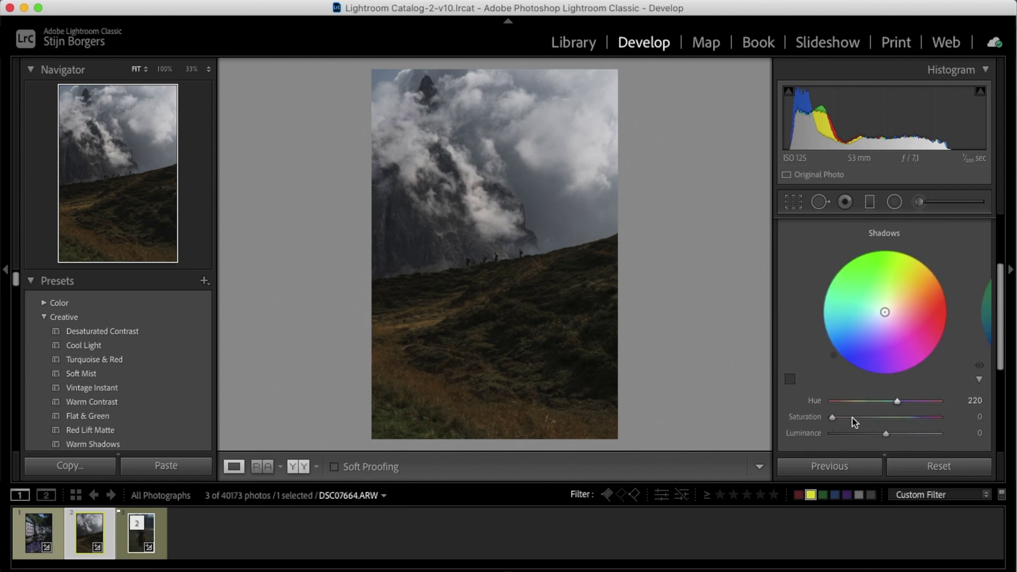
pyautogui.moveTo(834, 417); pyautogui.dragTo(837, 418)
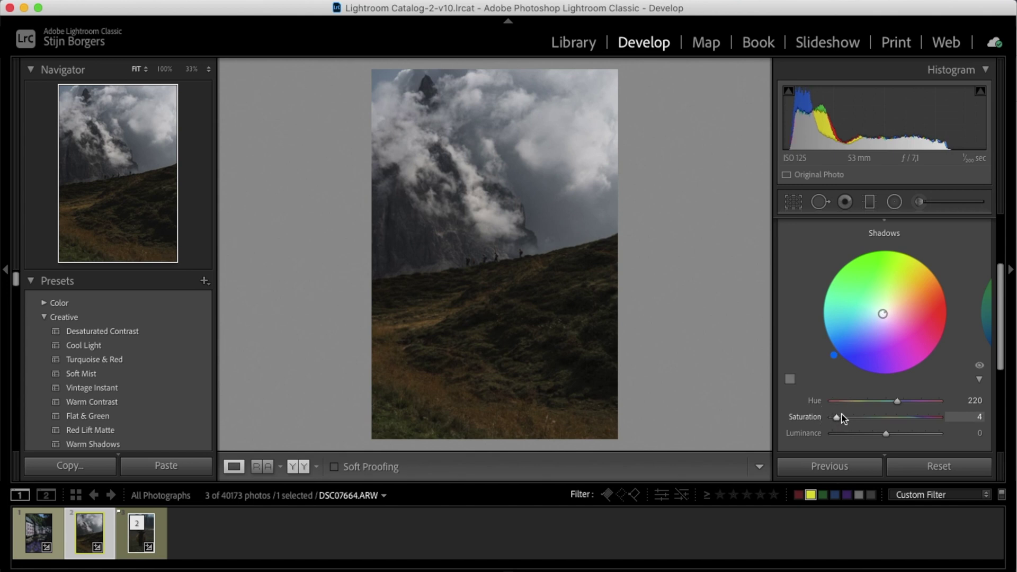
pyautogui.click(885, 433)
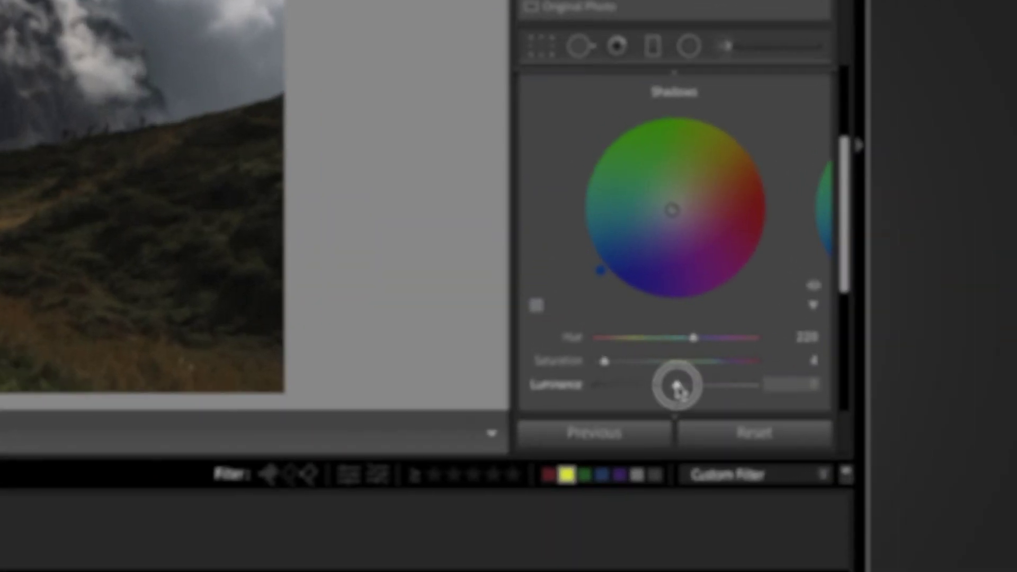
pyautogui.moveTo(678, 386); pyautogui.dragTo(673, 386)
pyautogui.scroll(-1, 710, 378)
pyautogui.scroll(-1, 601, 340)
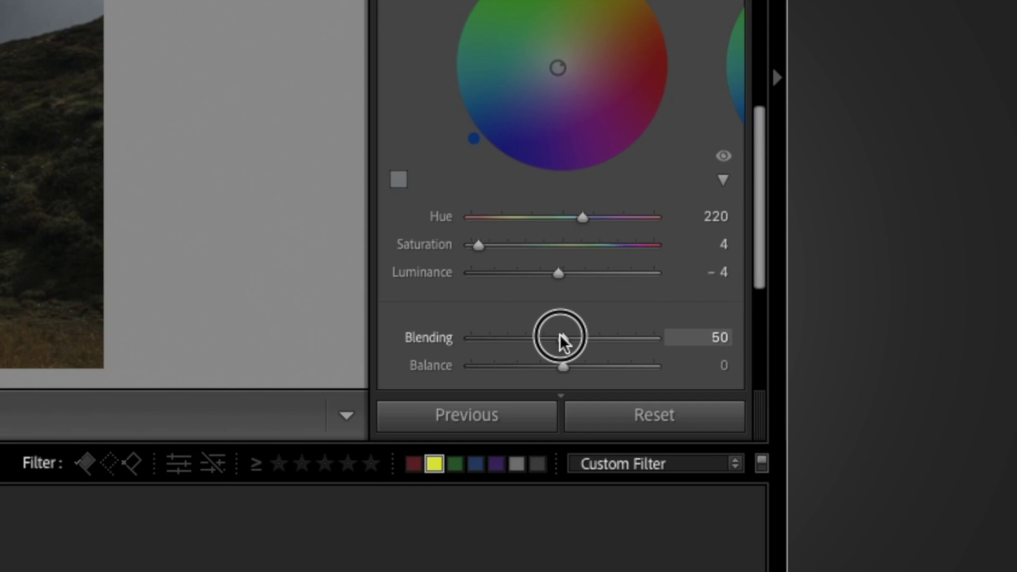
pyautogui.moveTo(560, 334); pyautogui.dragTo(691, 346)
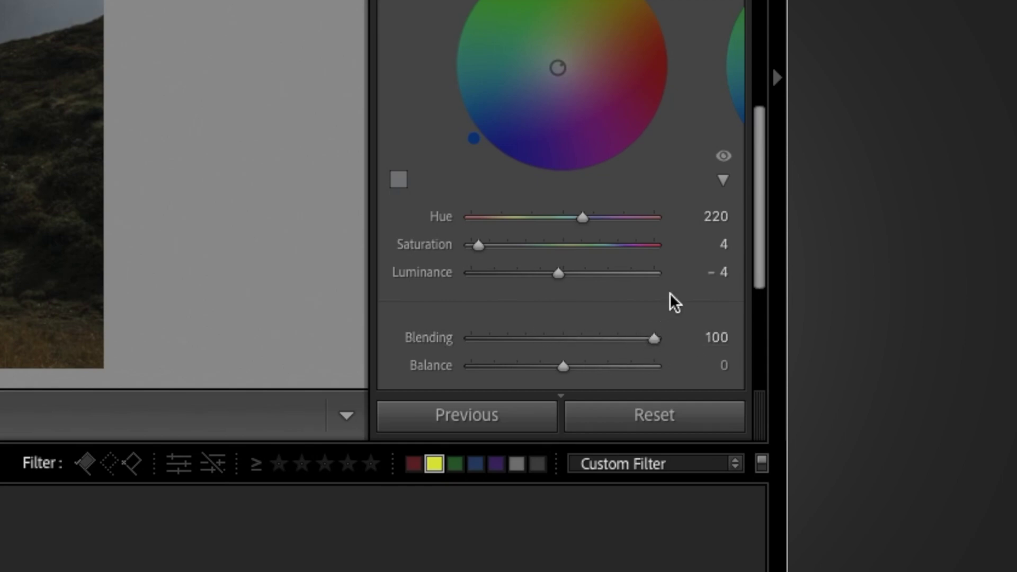
pyautogui.scroll(2, 670, 293)
# - Tint the highlights cyan-blue at hue 194 with saturation 11
pyautogui.click(652, 36)
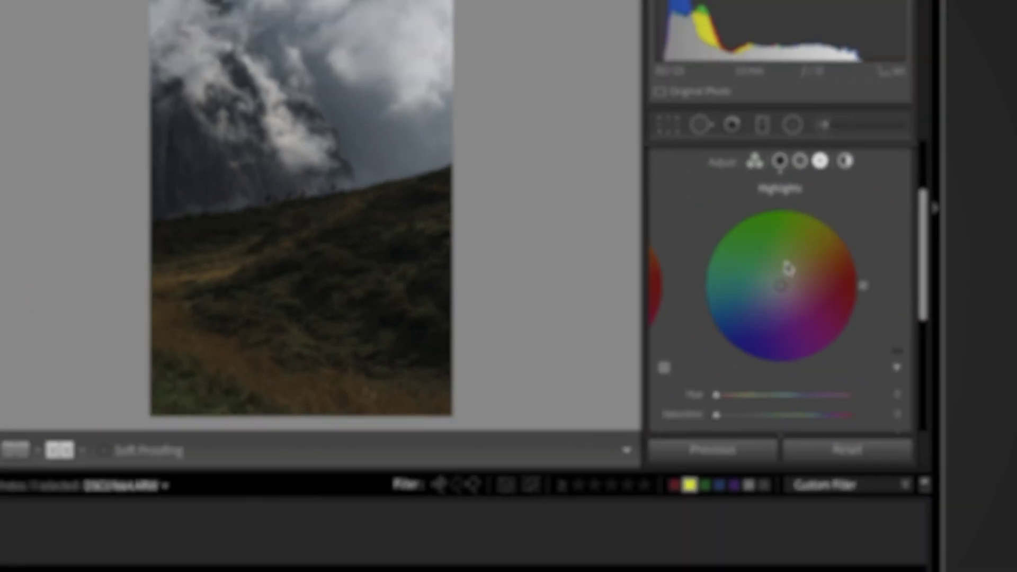
pyautogui.scroll(-1, 788, 267)
pyautogui.click(779, 351)
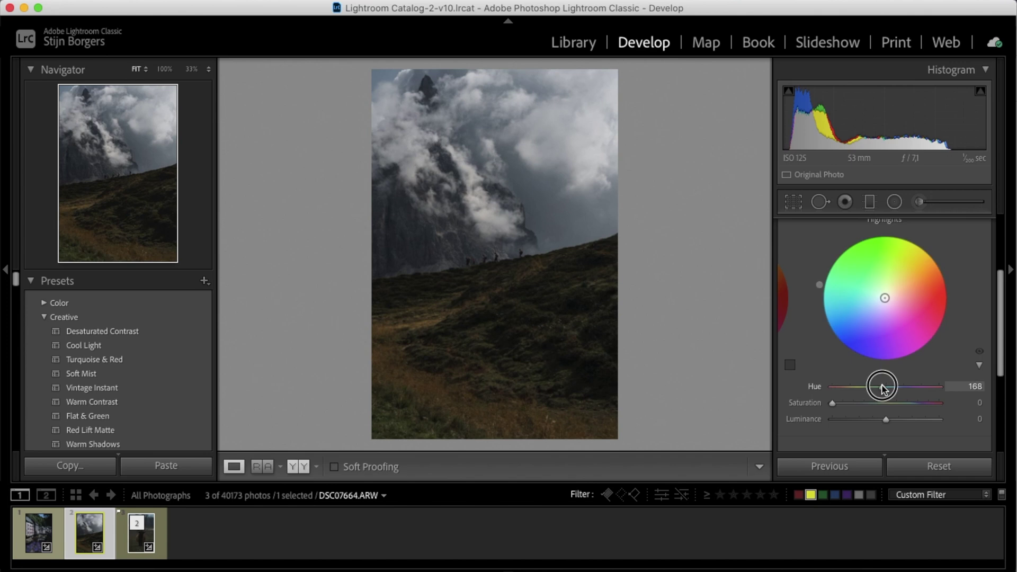
pyautogui.moveTo(881, 387); pyautogui.dragTo(890, 387)
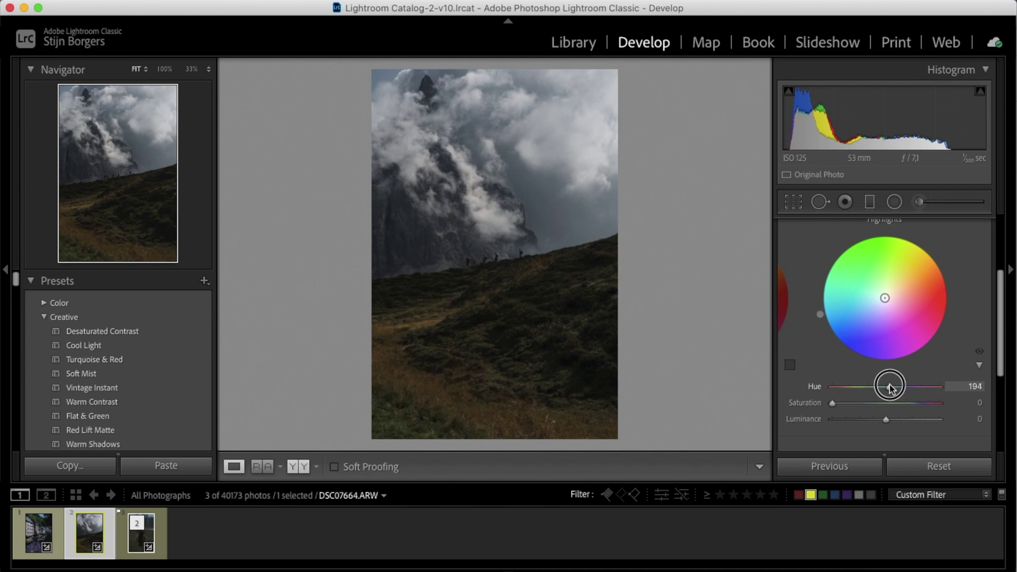
pyautogui.click(831, 404)
pyautogui.moveTo(832, 403); pyautogui.dragTo(845, 404)
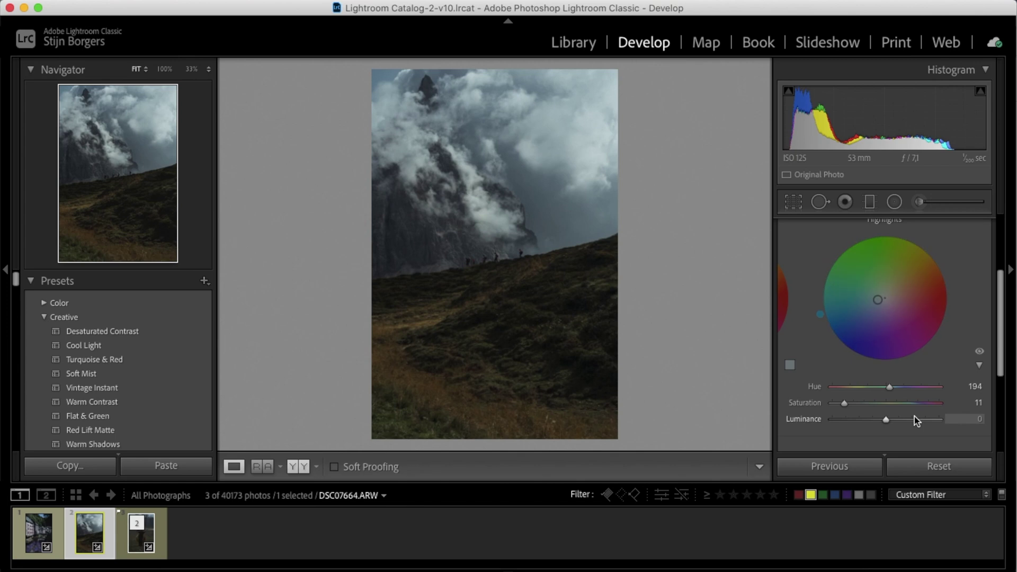
pyautogui.scroll(5, 914, 417)
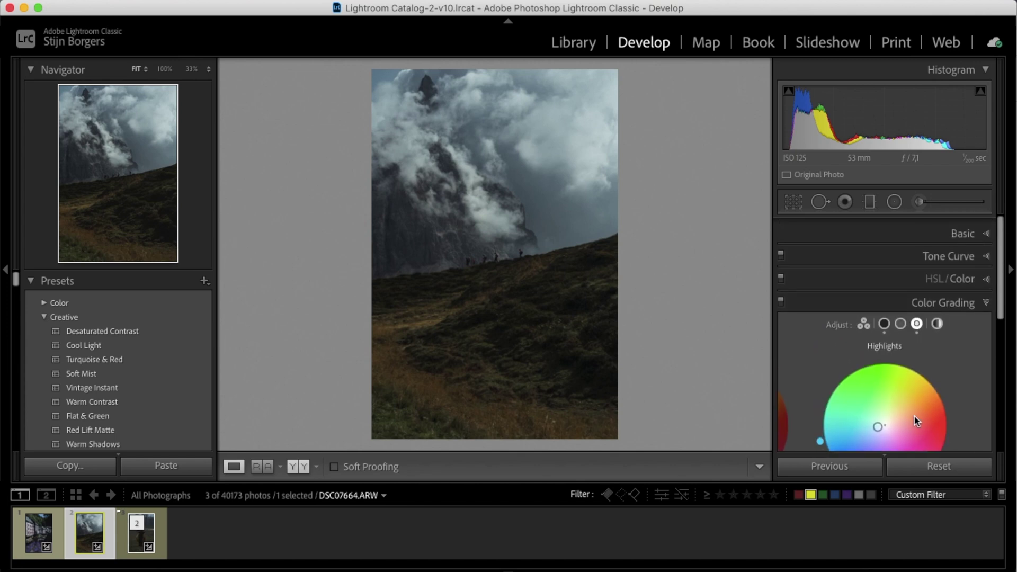
# - Lower the mountain photo's Temp to 5809, lift Shadows to +84, and view Before/After
pyautogui.click(897, 229)
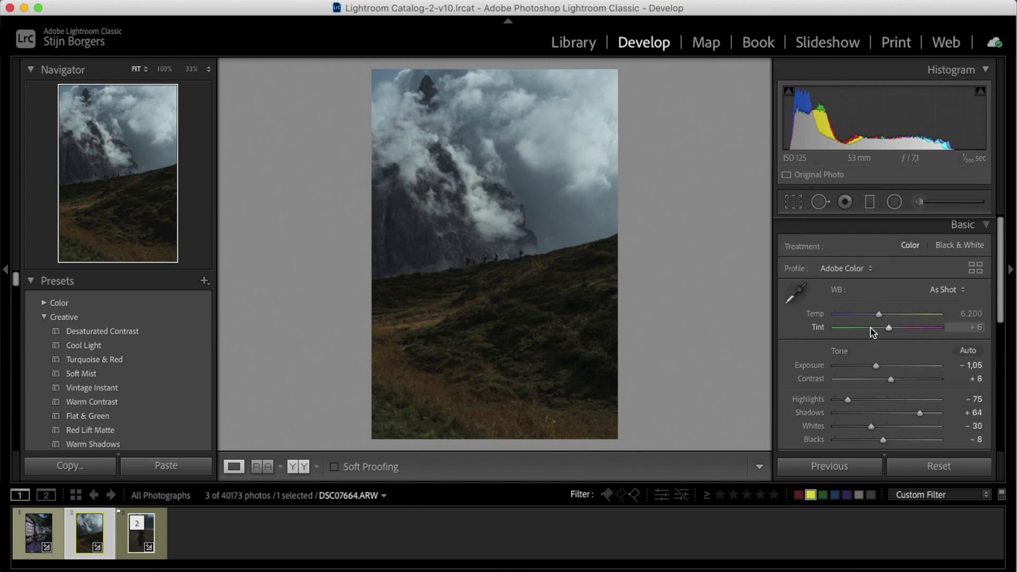
pyautogui.moveTo(878, 316); pyautogui.dragTo(874, 315)
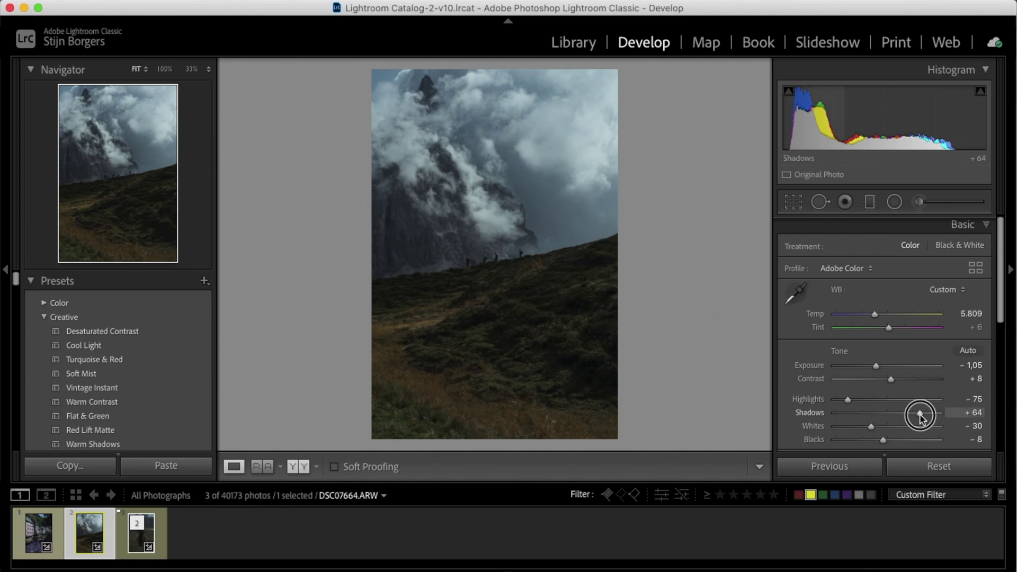
pyautogui.moveTo(921, 416); pyautogui.dragTo(933, 418)
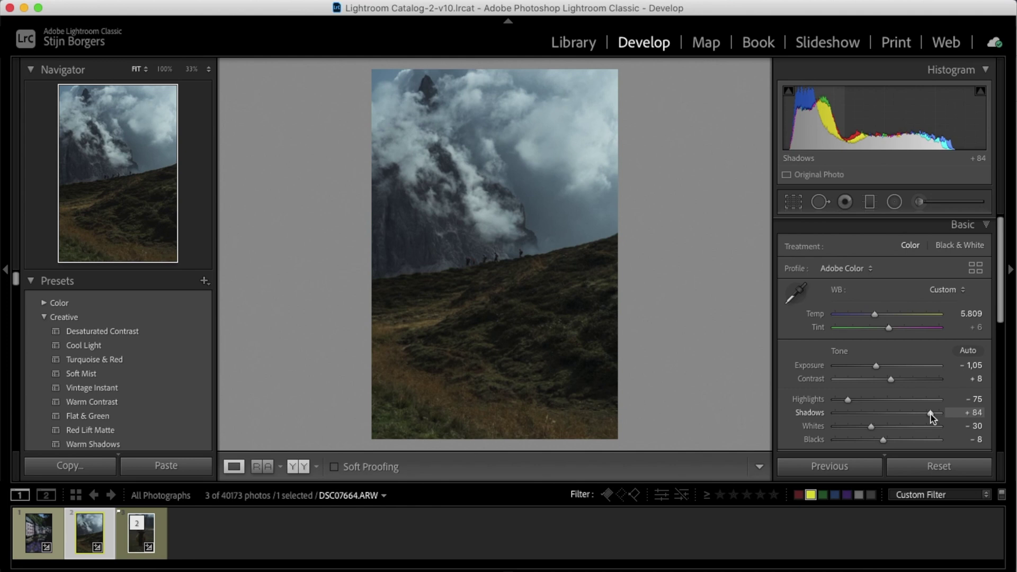
pyautogui.press('y')
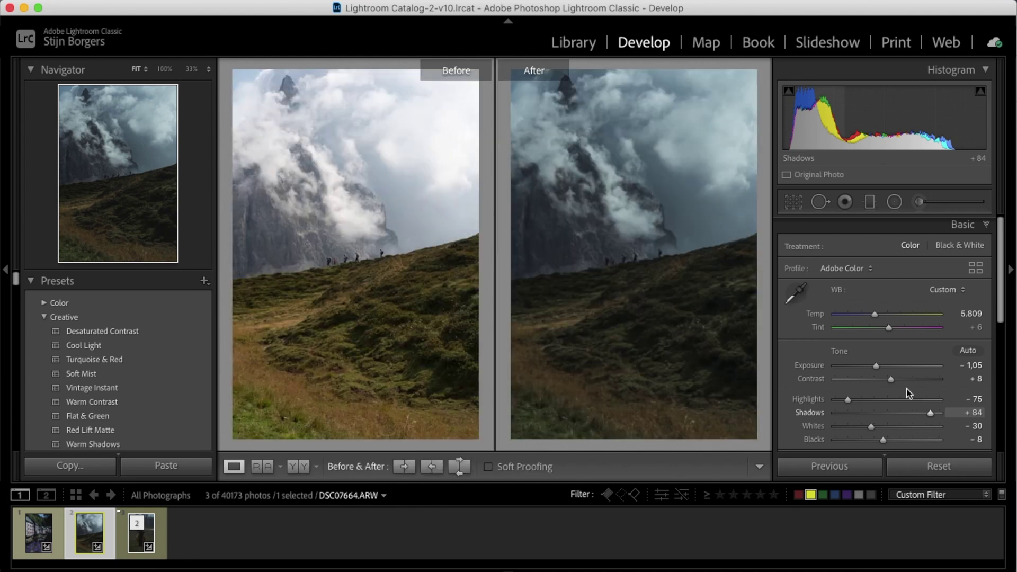